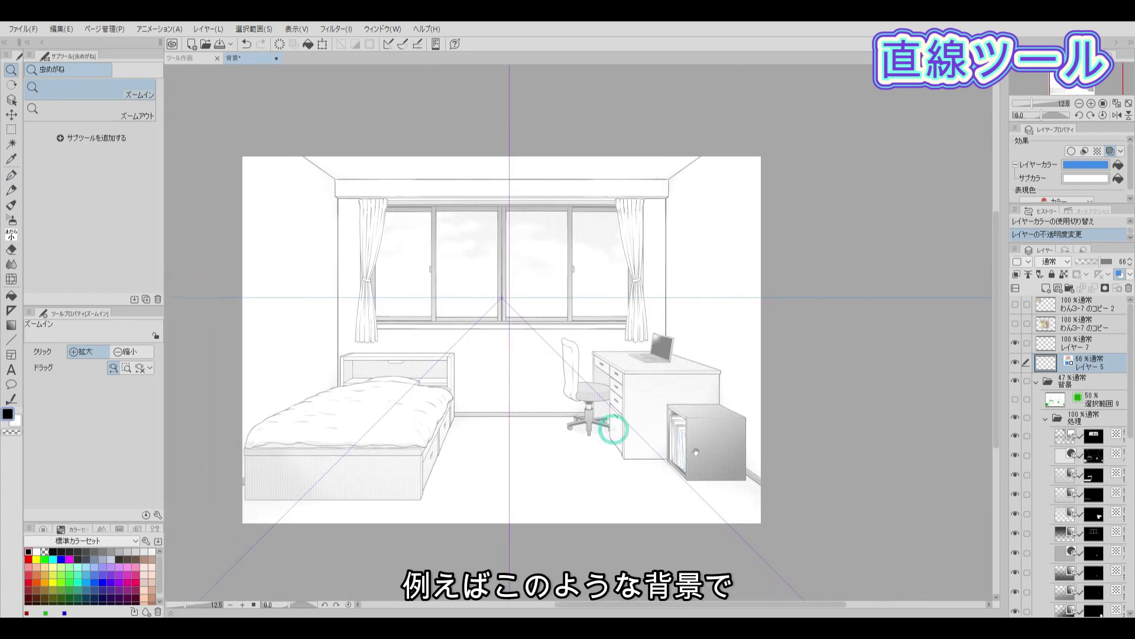
Step: On a new layer, ink the leaning books in the shelf box, using the straight line tool for slanted edges and 丸ペン for short edges
{"action": "scroll", "coordinate": [688, 453], "scroll_direction": "up", "scroll_amount": 5}
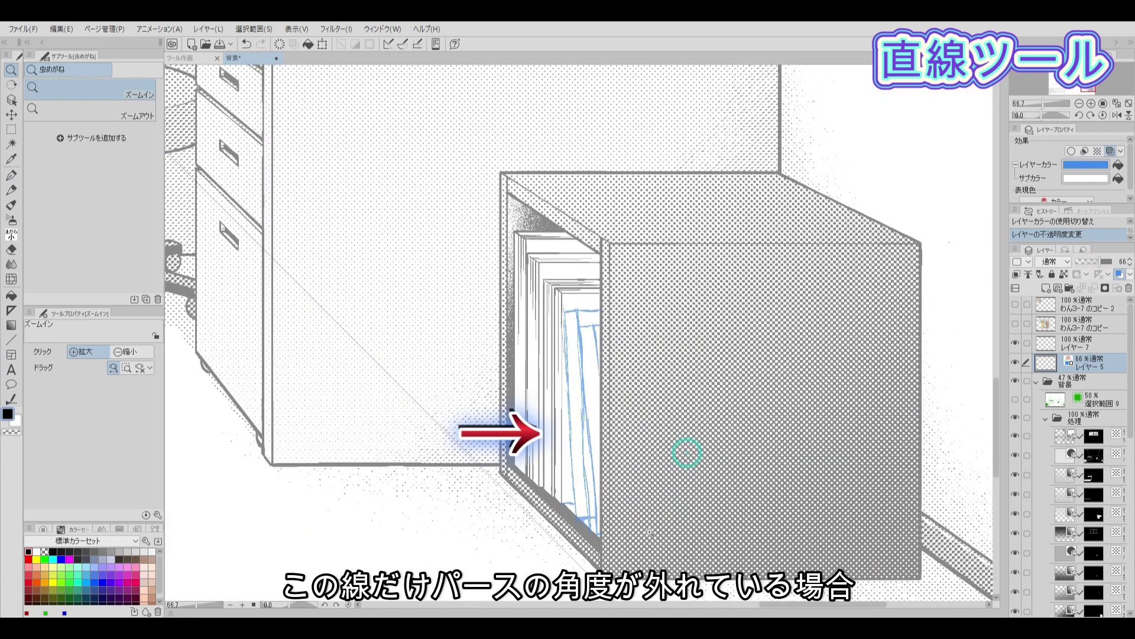
{"action": "left_click", "coordinate": [1057, 288]}
{"action": "key", "text": "u"}
{"action": "mouse_move", "coordinate": [577, 517]}
{"action": "left_mouse_down"}
{"action": "mouse_move", "coordinate": [565, 311]}
{"action": "mouse_move", "coordinate": [597, 535]}
{"action": "left_mouse_up"}
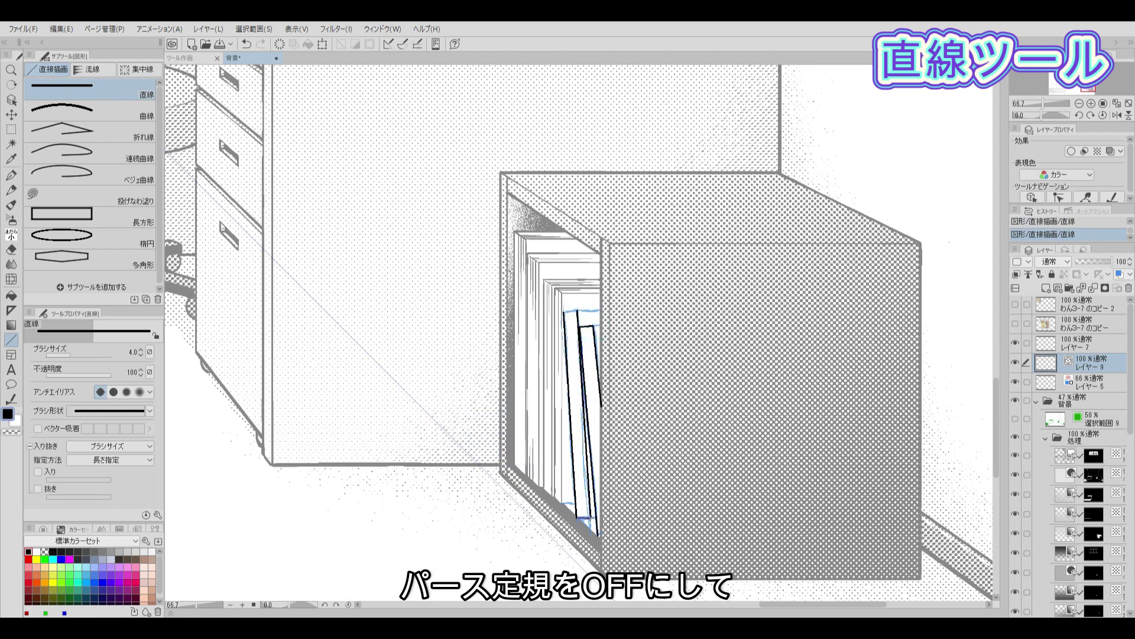
{"action": "key", "text": "p"}
{"action": "left_click_drag", "start_coordinate": [579, 325], "coordinate": [598, 323]}
{"action": "left_click_drag", "start_coordinate": [577, 517], "coordinate": [594, 516]}
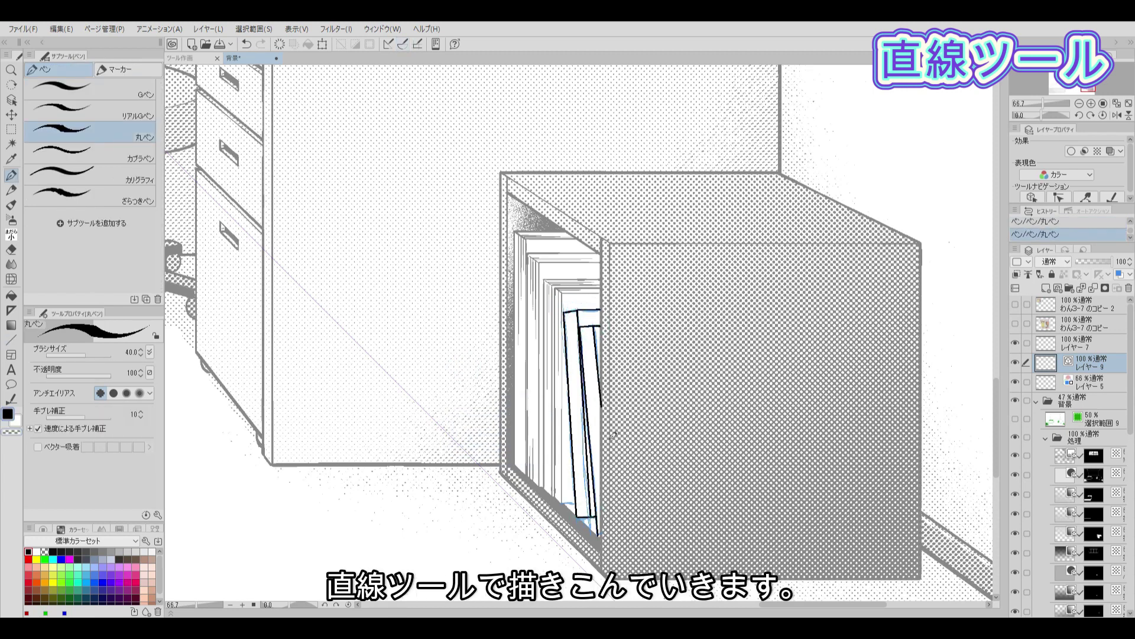
Step: Add further slanted edges to the leaning books in the shelf box with the straight line tool
{"action": "scroll", "coordinate": [613, 435], "scroll_direction": "down", "scroll_amount": 3}
{"action": "scroll", "coordinate": [591, 296], "scroll_direction": "up", "scroll_amount": 4}
{"action": "key", "text": "u"}
{"action": "left_click_drag", "start_coordinate": [567, 406], "coordinate": [582, 219]}
{"action": "mouse_move", "coordinate": [571, 339]}
{"action": "left_mouse_down"}
{"action": "mouse_move", "coordinate": [583, 236]}
{"action": "mouse_move", "coordinate": [596, 538]}
{"action": "left_mouse_up"}
{"action": "left_click_drag", "start_coordinate": [596, 251], "coordinate": [619, 390]}
{"action": "key", "text": "p"}
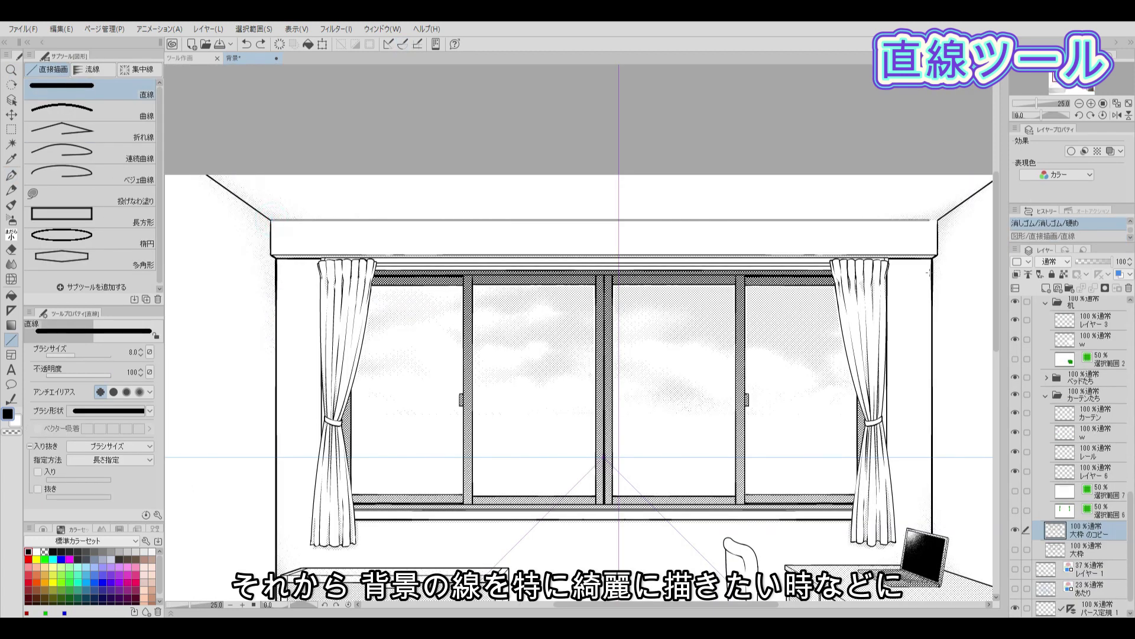
Step: Ink the wall, cornice and ceiling outlines around the window's right corner with the straight line tool
{"action": "left_click_drag", "start_coordinate": [752, 204], "coordinate": [752, 573]}
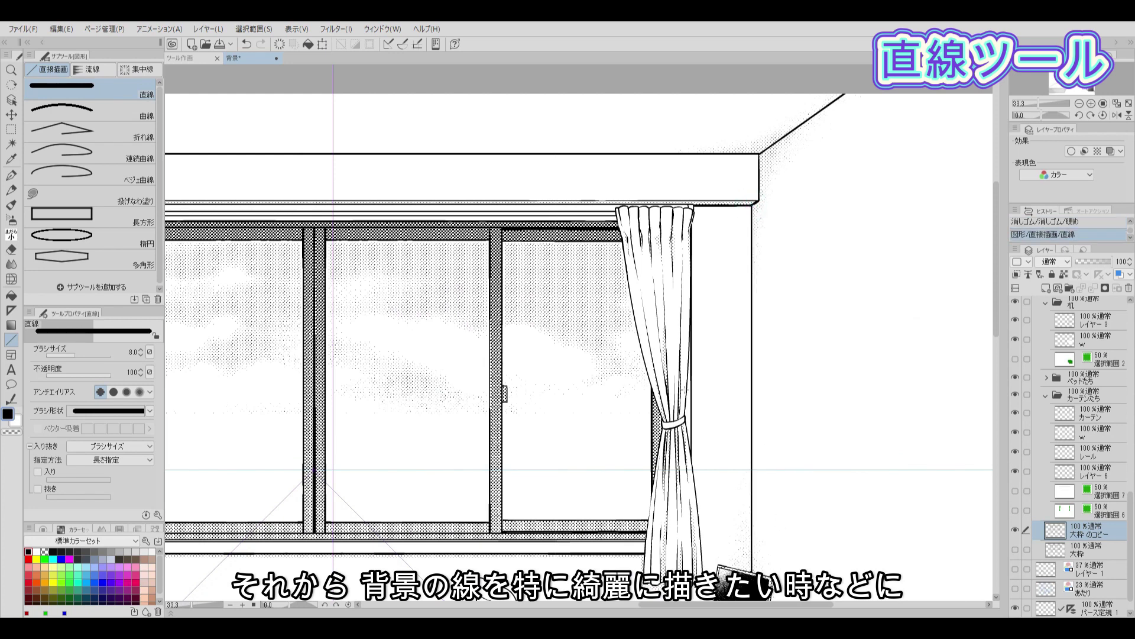
{"action": "left_click_drag", "start_coordinate": [177, 378], "coordinate": [557, 422]}
{"action": "scroll", "coordinate": [557, 422], "scroll_direction": "up", "scroll_amount": 2}
{"action": "left_click_drag", "start_coordinate": [946, 355], "coordinate": [236, 367]}
{"action": "mouse_move", "coordinate": [653, 177]}
{"action": "left_mouse_down"}
{"action": "mouse_move", "coordinate": [525, 268]}
{"action": "mouse_move", "coordinate": [525, 340]}
{"action": "left_mouse_up"}
{"action": "key", "text": "ctrl+z"}
{"action": "key", "text": "ctrl+y"}
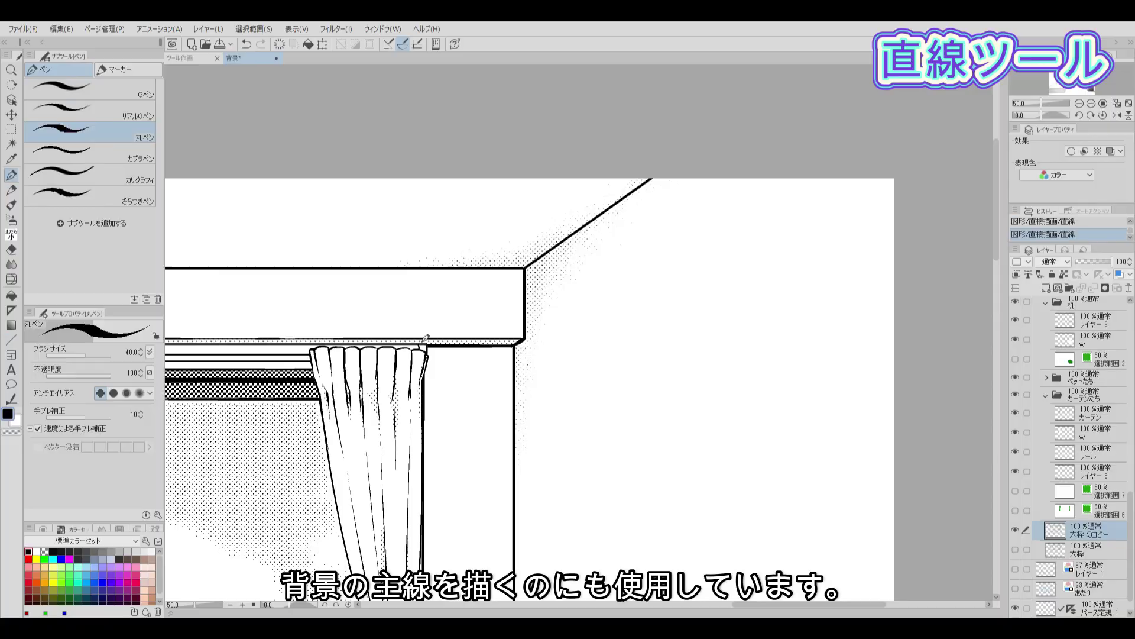
{"action": "key", "text": "p"}
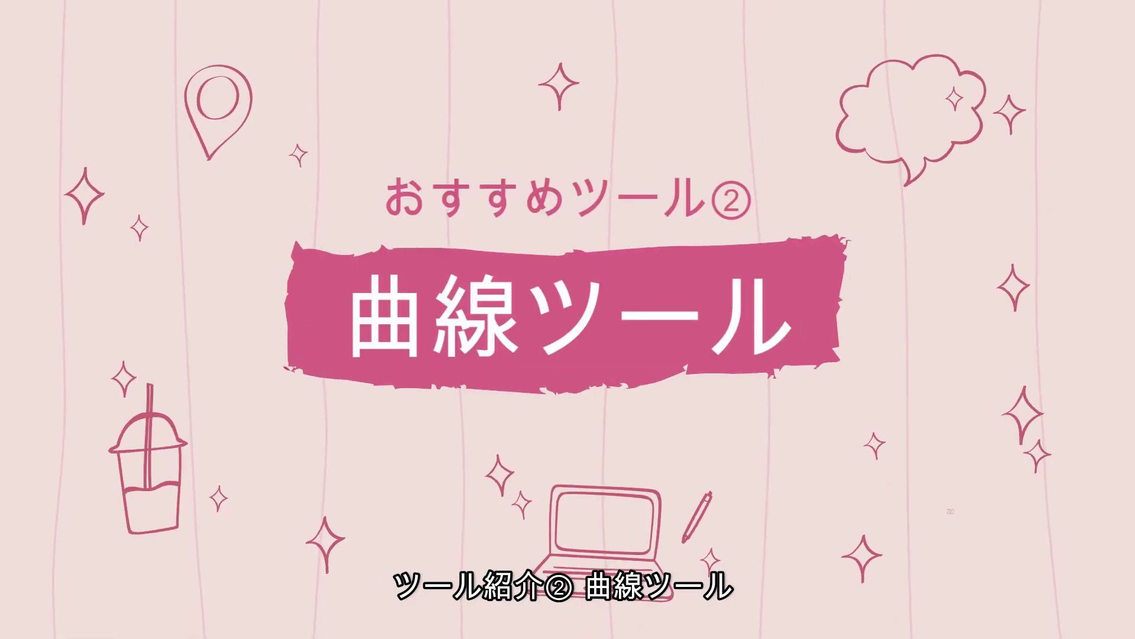
Step: Draw several freehand vertical curved strokes on the left half of the blank page with 丸ペン
{"action": "mouse_move", "coordinate": [441, 195]}
{"action": "left_mouse_down"}
{"action": "mouse_move", "coordinate": [463, 254]}
{"action": "mouse_move", "coordinate": [451, 453]}
{"action": "left_mouse_up"}
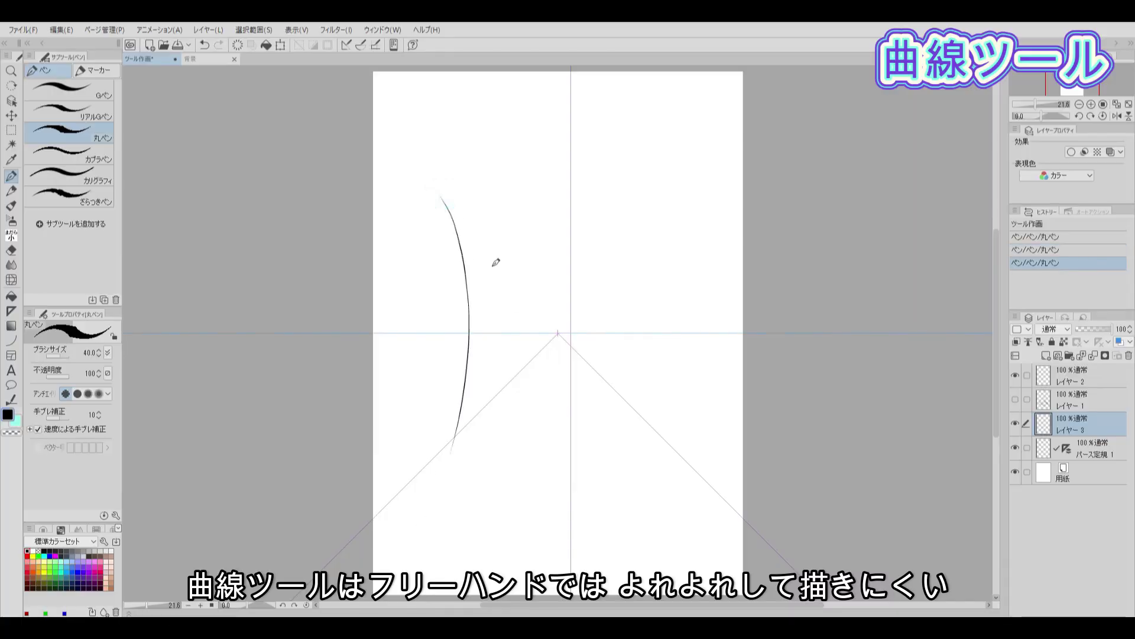
{"action": "left_click_drag", "start_coordinate": [494, 266], "coordinate": [485, 491]}
{"action": "left_click_drag", "start_coordinate": [504, 243], "coordinate": [511, 452]}
{"action": "left_click_drag", "start_coordinate": [471, 202], "coordinate": [456, 446]}
{"action": "left_click_drag", "start_coordinate": [442, 285], "coordinate": [400, 488]}
Step: Draw four smooth vertical arcs beside the freehand strokes with the curve tool (曲線)
{"action": "key", "text": "u"}
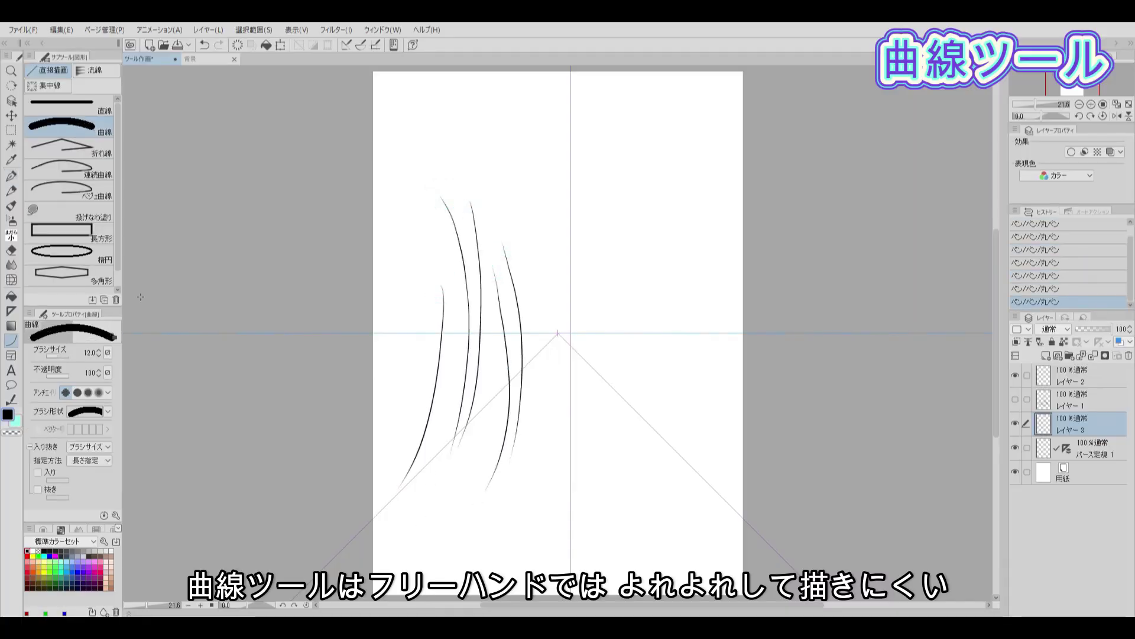
{"action": "left_click_drag", "start_coordinate": [524, 185], "coordinate": [529, 467]}
{"action": "left_click", "coordinate": [552, 319]}
{"action": "left_click_drag", "start_coordinate": [592, 249], "coordinate": [579, 498]}
{"action": "left_click", "coordinate": [609, 384]}
{"action": "left_click_drag", "start_coordinate": [586, 321], "coordinate": [530, 536]}
{"action": "left_click", "coordinate": [582, 469]}
{"action": "left_click_drag", "start_coordinate": [595, 203], "coordinate": [628, 431]}
{"action": "left_click", "coordinate": [656, 311]}
Step: Draw three nested arcs with the curve tool, raising the brush size for each one, from 3.5 up to 95.0
{"action": "mouse_move", "coordinate": [518, 267]}
{"action": "left_mouse_down"}
{"action": "mouse_move", "coordinate": [519, 284]}
{"action": "mouse_move", "coordinate": [392, 418]}
{"action": "left_mouse_up"}
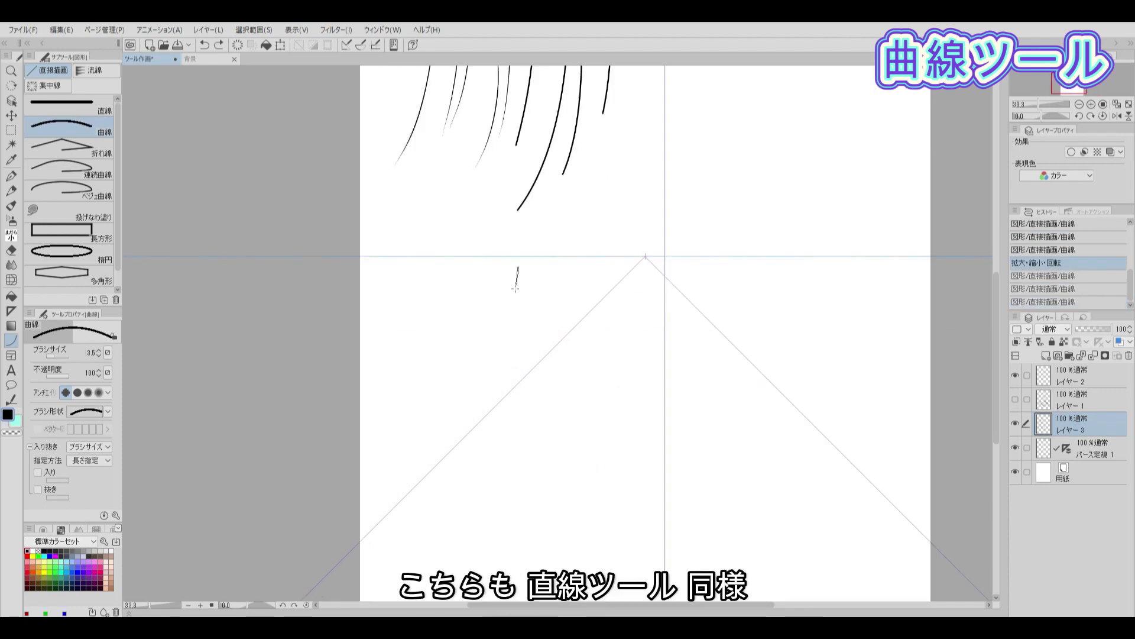
{"action": "left_click", "coordinate": [491, 385]}
{"action": "left_click_drag", "start_coordinate": [63, 352], "coordinate": [115, 350]}
{"action": "left_click_drag", "start_coordinate": [555, 267], "coordinate": [389, 464]}
{"action": "left_click", "coordinate": [520, 436]}
{"action": "left_click_drag", "start_coordinate": [59, 353], "coordinate": [98, 350]}
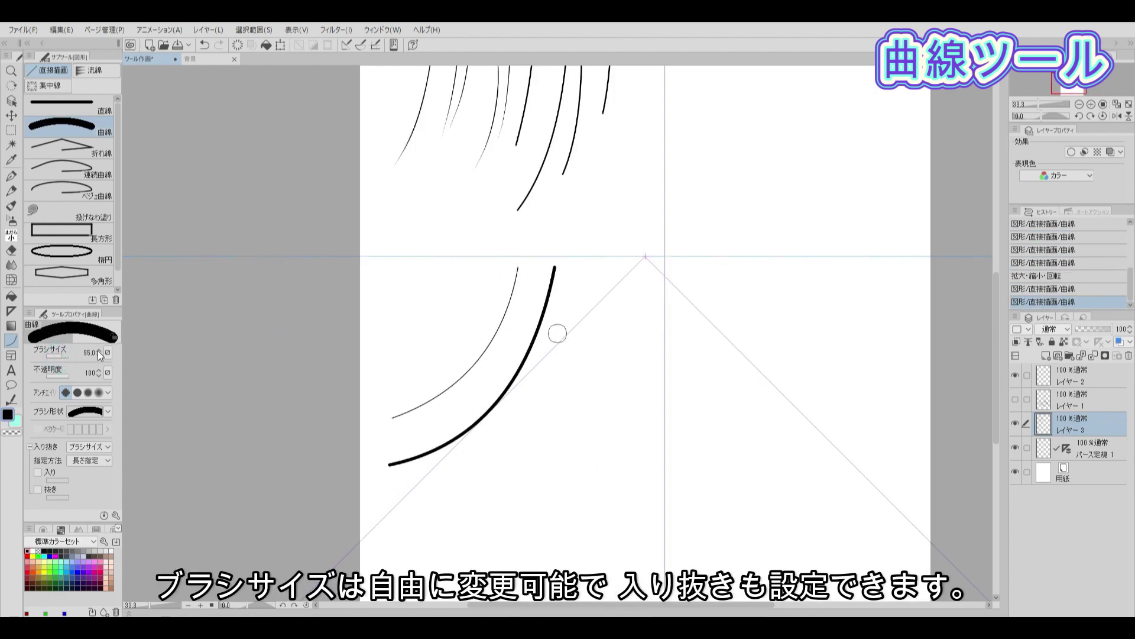
{"action": "left_click_drag", "start_coordinate": [607, 272], "coordinate": [383, 520]}
{"action": "left_click", "coordinate": [586, 488]}
Step: Enable the starting and ending taper (入り and 抜き) and draw a thick tapered arc beside the untapered ones
{"action": "left_click", "coordinate": [38, 472]}
{"action": "left_click", "coordinate": [38, 489]}
{"action": "left_click", "coordinate": [98, 474]}
{"action": "left_click_drag", "start_coordinate": [689, 285], "coordinate": [453, 556]}
{"action": "left_click", "coordinate": [656, 467]}
Step: Reduce the brush size down to 2.7 while drawing two thinner tapered arcs on the right
{"action": "left_click_drag", "start_coordinate": [88, 355], "coordinate": [48, 354]}
{"action": "left_click_drag", "start_coordinate": [745, 288], "coordinate": [592, 532]}
{"action": "left_click", "coordinate": [717, 490]}
{"action": "left_click_drag", "start_coordinate": [786, 313], "coordinate": [673, 524]}
{"action": "left_click", "coordinate": [764, 477]}
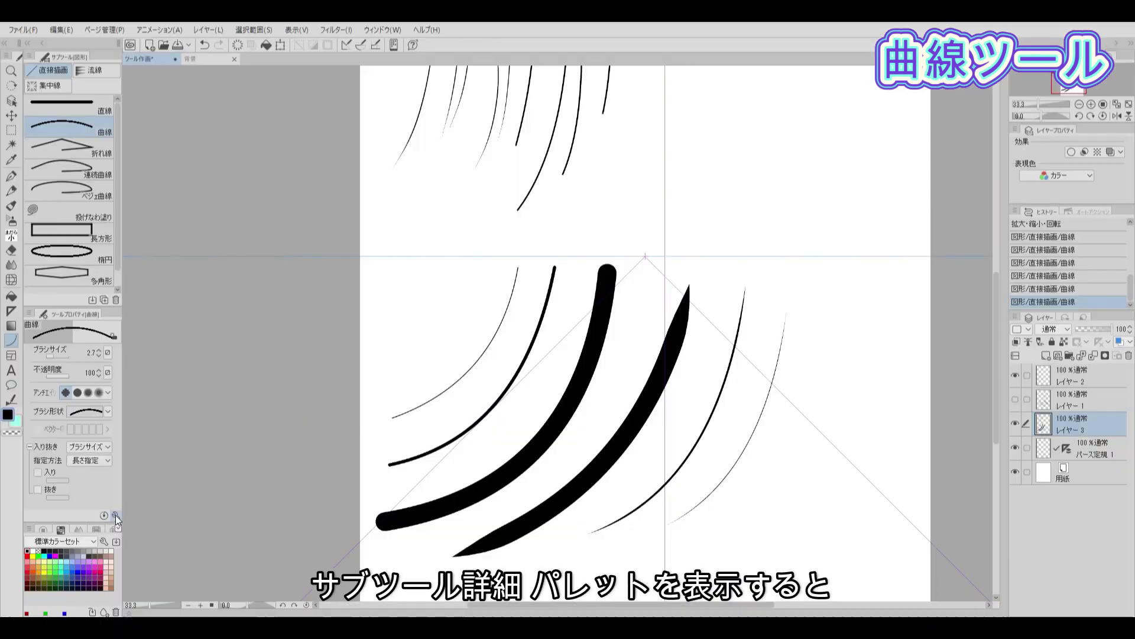
Step: Open the curve tool's detailed settings and switch the curve type through 直線, 2次ベジェ and 3次ベジェ
{"action": "left_click", "coordinate": [269, 403]}
{"action": "left_click_drag", "start_coordinate": [502, 140], "coordinate": [445, 138]}
{"action": "left_click", "coordinate": [432, 240]}
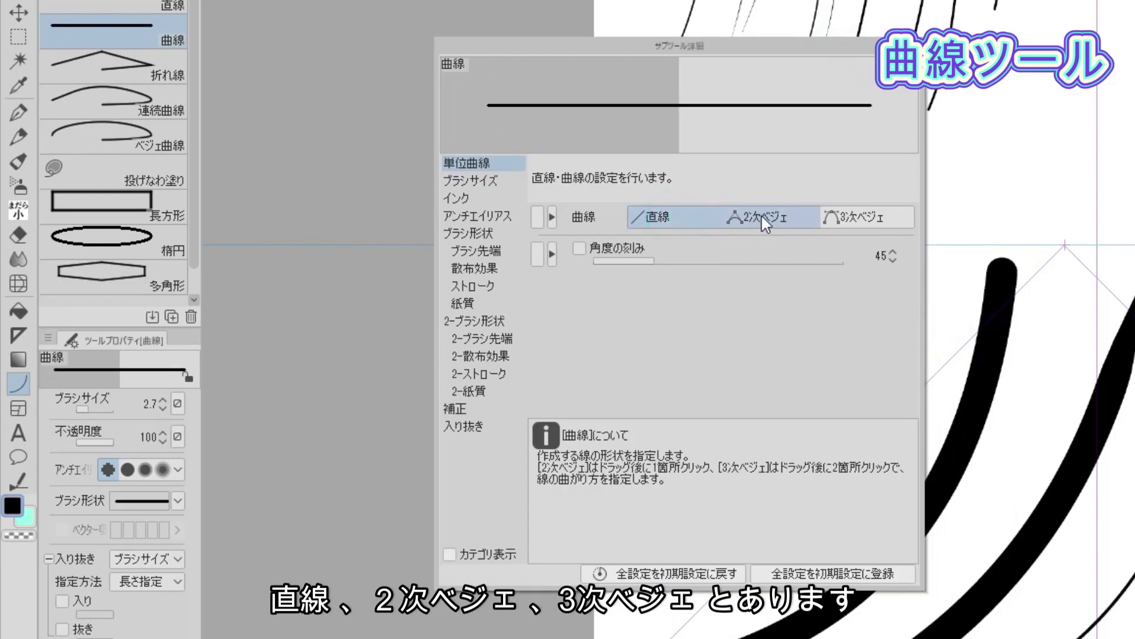
{"action": "left_click", "coordinate": [762, 216]}
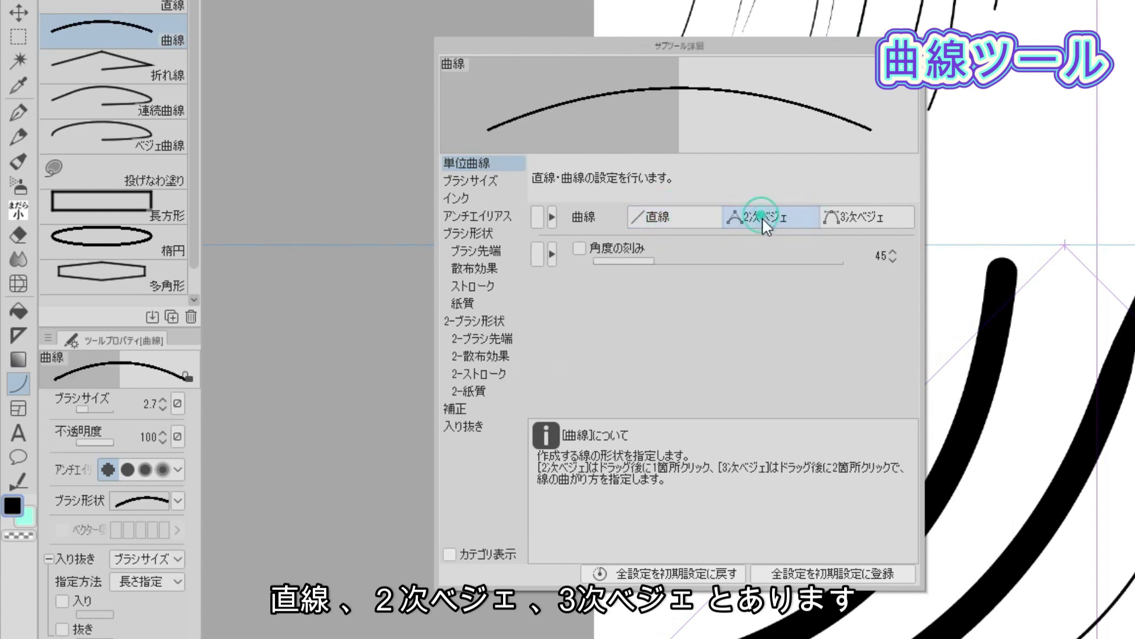
{"action": "left_click", "coordinate": [854, 218]}
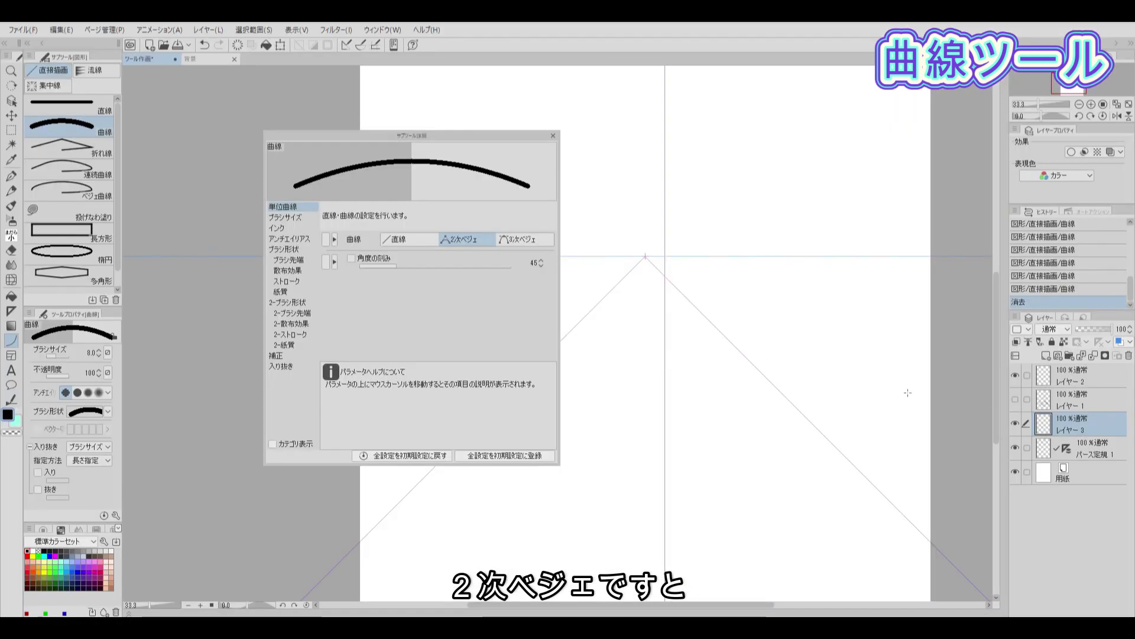
Step: Hide the perspective ruler layer and draw an upward arc with the 2次ベジェ curve type at brush size 8.0
{"action": "left_click", "coordinate": [1015, 448]}
{"action": "left_click_drag", "start_coordinate": [609, 298], "coordinate": [872, 300]}
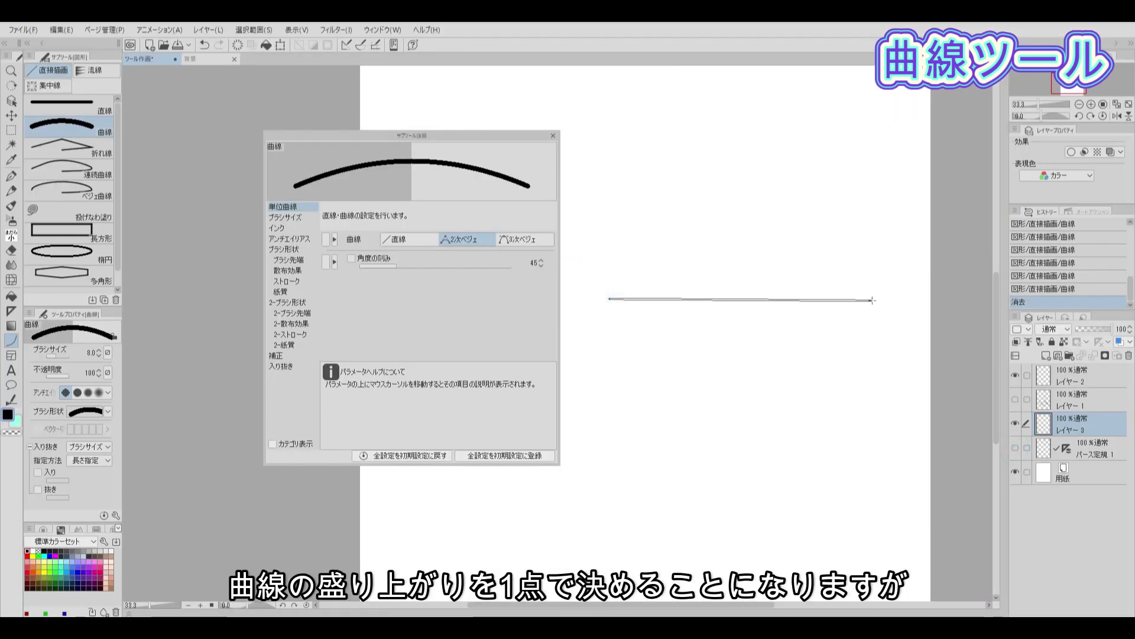
{"action": "left_click", "coordinate": [742, 215]}
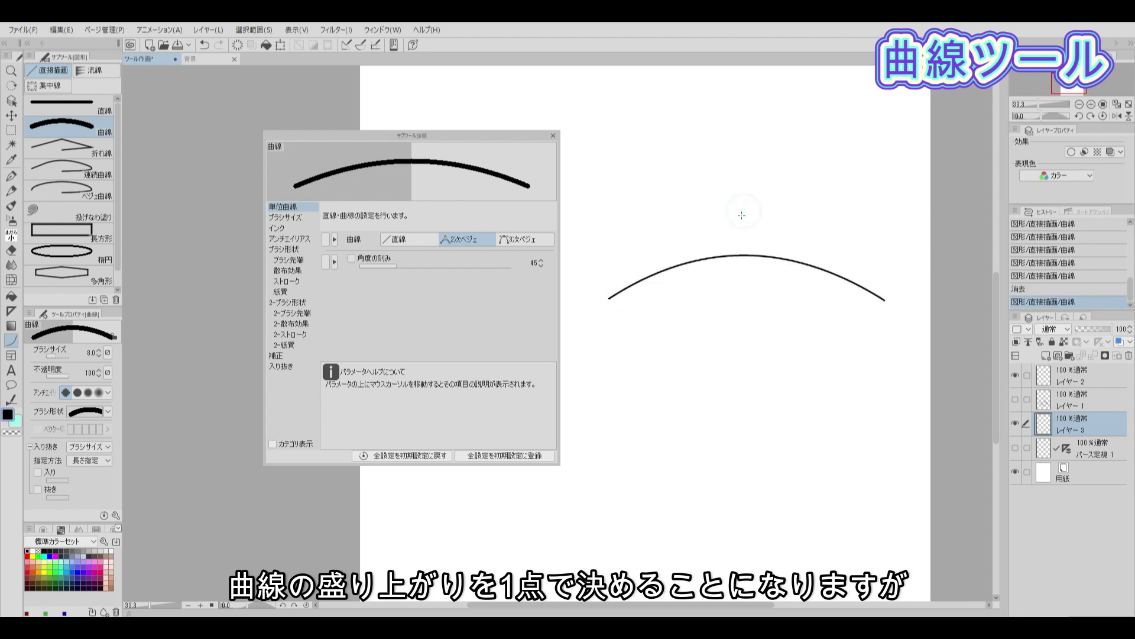
Step: Change the curve type to 3次ベジェ and draw a symmetric arc below the first, shaped by two control points
{"action": "left_click", "coordinate": [525, 239]}
{"action": "left_click_drag", "start_coordinate": [608, 357], "coordinate": [893, 352]}
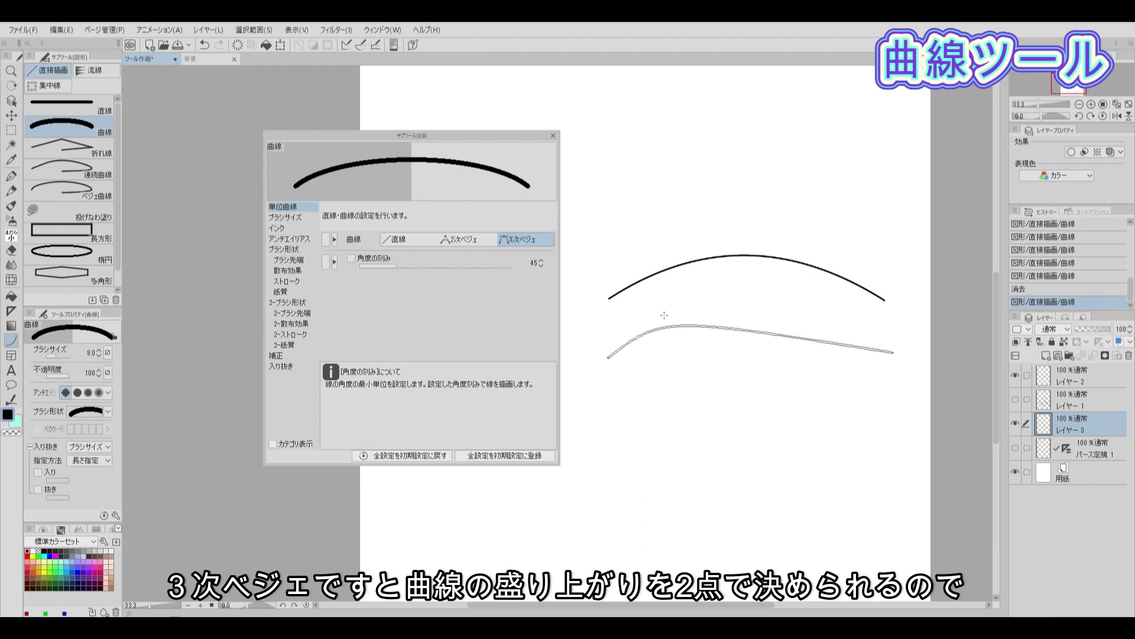
{"action": "left_click", "coordinate": [686, 301]}
{"action": "left_click", "coordinate": [791, 292]}
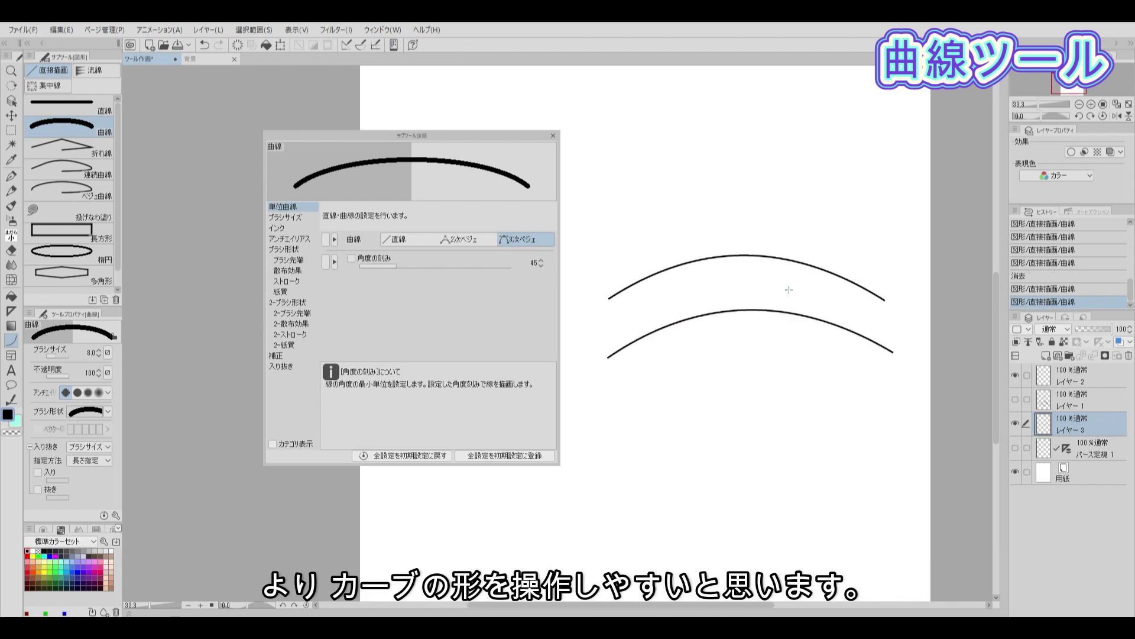
Step: Set the brush size to 12.0 and draw two lopsided 3次ベジェ arcs below, one peaking on the left and one on the right
{"action": "key", "text": "bracketright"}
{"action": "key", "text": "bracketright"}
{"action": "left_click_drag", "start_coordinate": [615, 412], "coordinate": [874, 410]}
{"action": "left_click", "coordinate": [653, 350]}
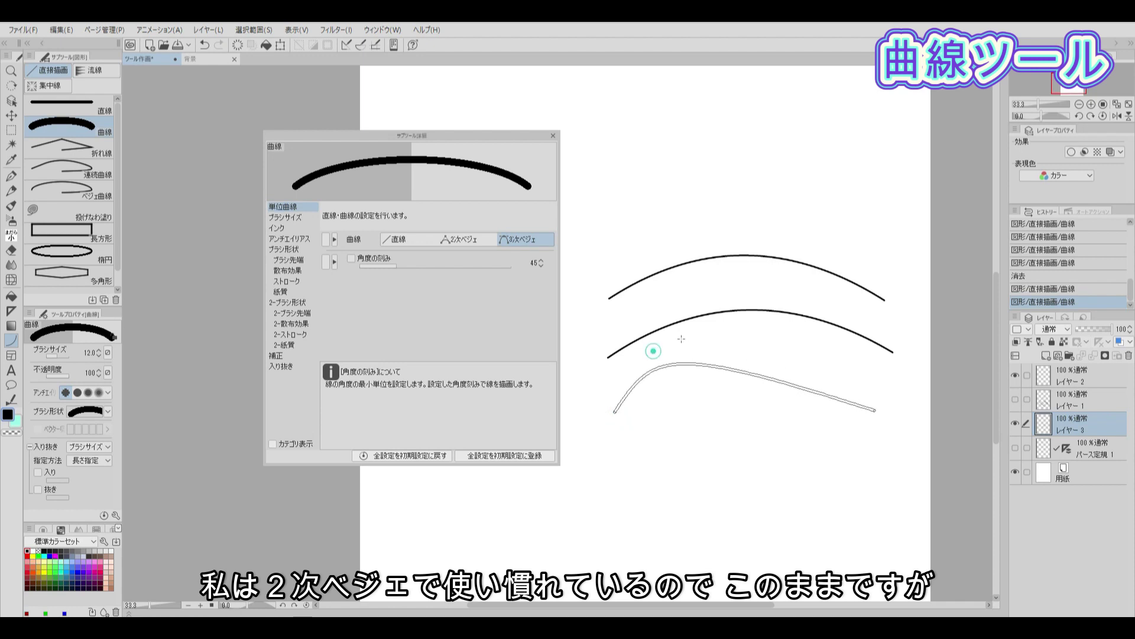
{"action": "left_click", "coordinate": [707, 320]}
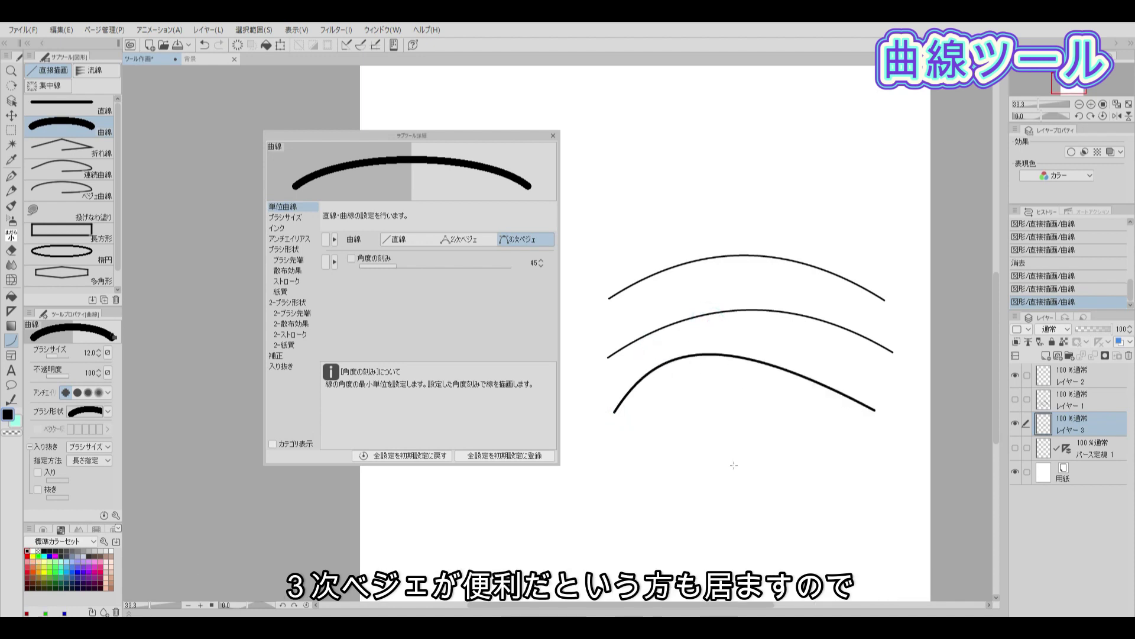
{"action": "left_click_drag", "start_coordinate": [612, 453], "coordinate": [888, 452]}
{"action": "left_click", "coordinate": [753, 392]}
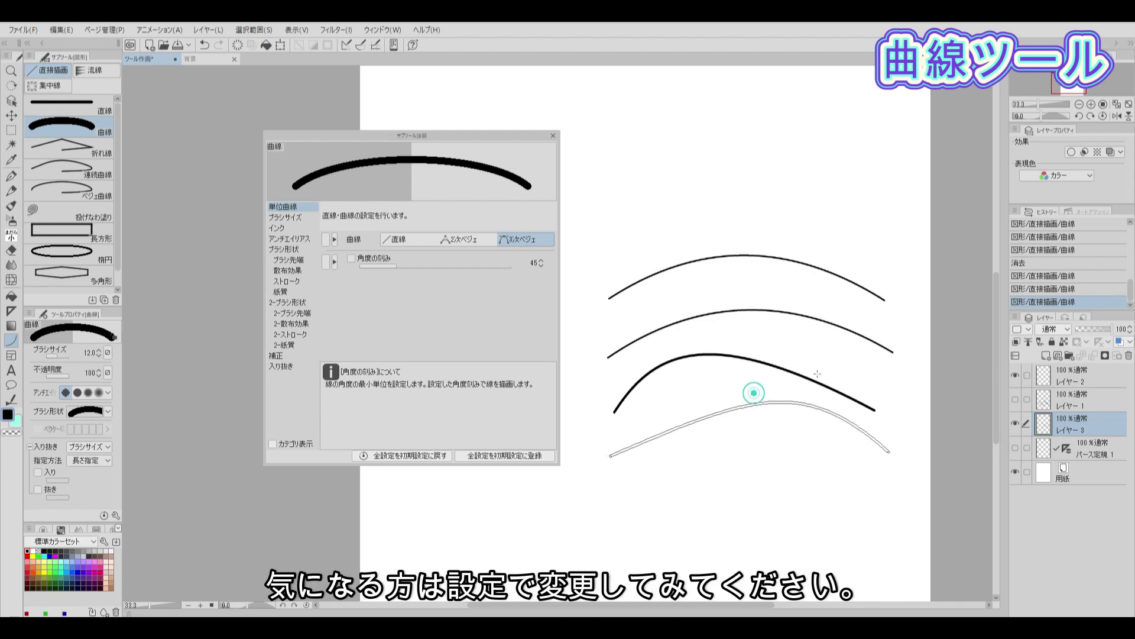
{"action": "left_click", "coordinate": [833, 364]}
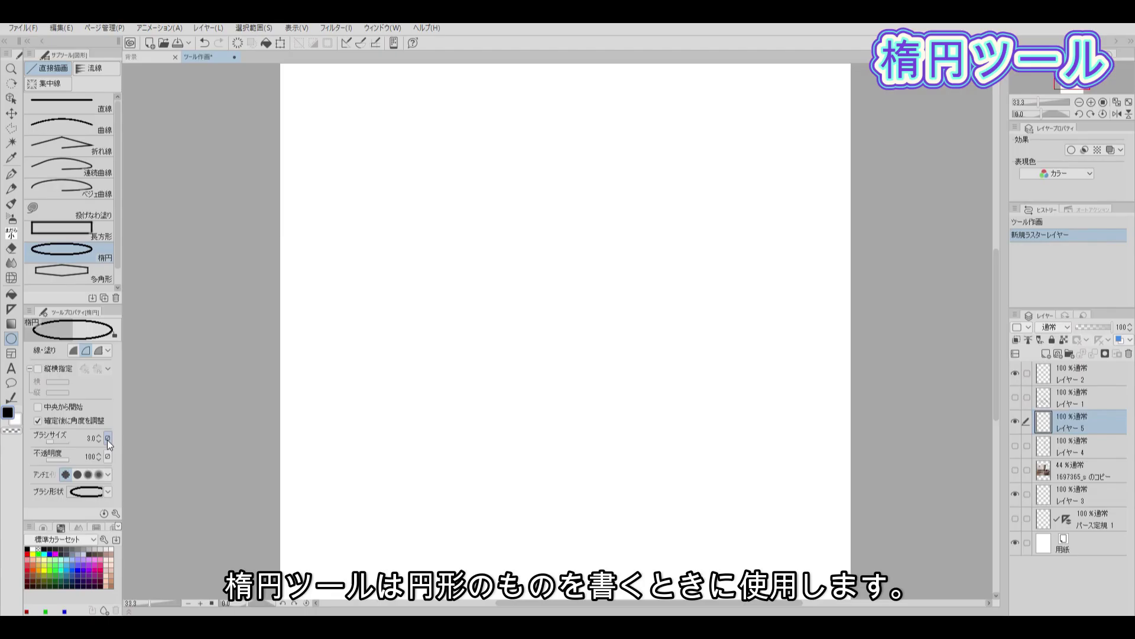
Step: Draw three separate horizontal ellipses with the ellipse tool, using a thicker line for each, up to brush size 34.4
{"action": "left_click_drag", "start_coordinate": [392, 333], "coordinate": [572, 404]}
{"action": "left_click_drag", "start_coordinate": [573, 281], "coordinate": [703, 331]}
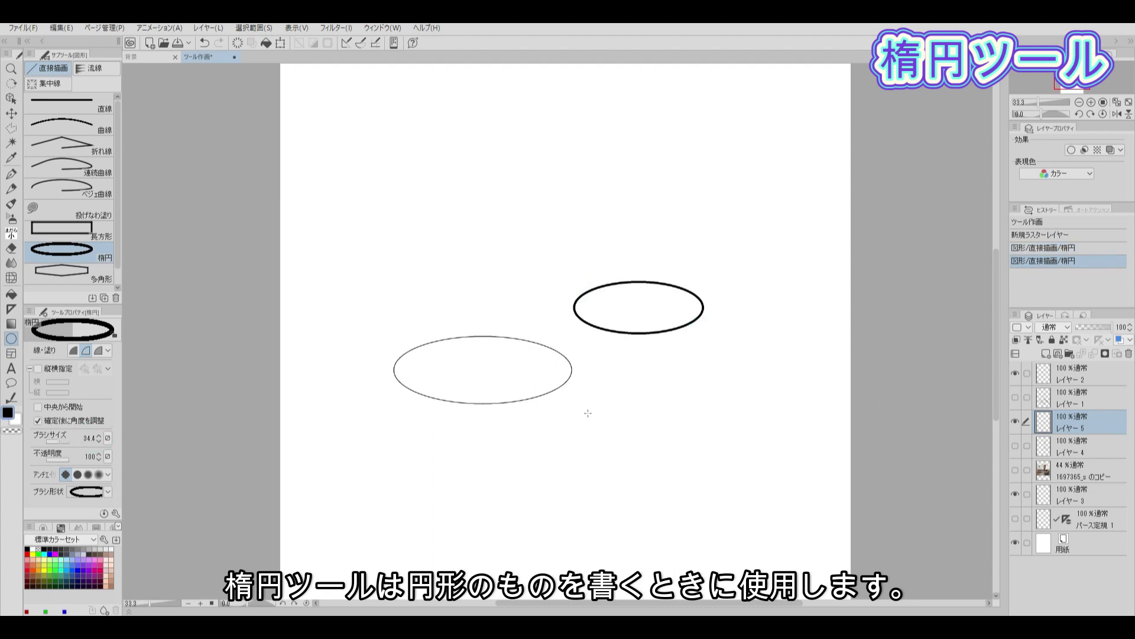
{"action": "left_click_drag", "start_coordinate": [588, 410], "coordinate": [774, 491]}
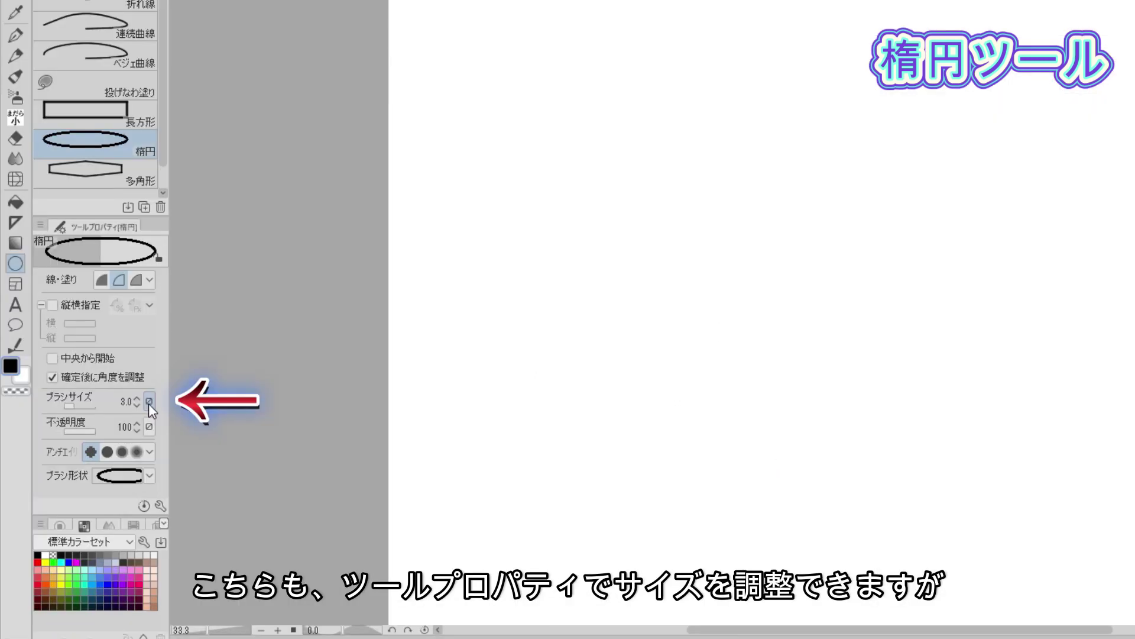
Step: Draw a thin ellipse at brush size 3.0, a medium one upper right and a thick one at 34.4 lower right
{"action": "mouse_move", "coordinate": [391, 333]}
{"action": "left_mouse_down"}
{"action": "mouse_move", "coordinate": [474, 333]}
{"action": "mouse_move", "coordinate": [574, 404]}
{"action": "left_mouse_up"}
{"action": "left_click", "coordinate": [136, 397]}
{"action": "left_click_drag", "start_coordinate": [794, 184], "coordinate": [976, 257]}
{"action": "left_click_drag", "start_coordinate": [84, 406], "coordinate": [98, 405]}
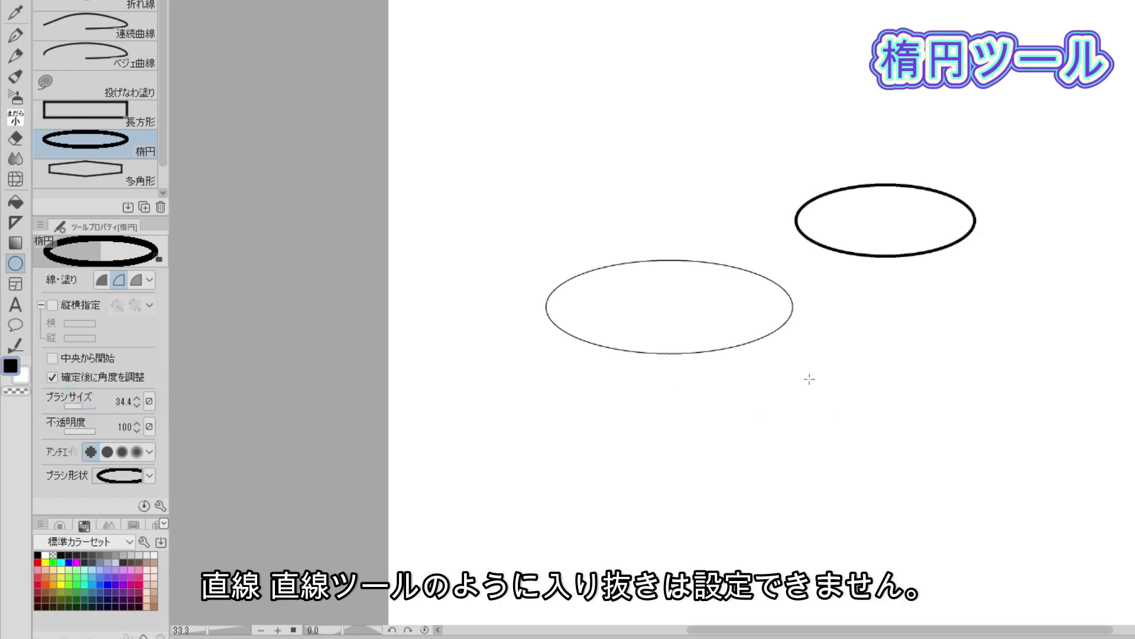
{"action": "left_click_drag", "start_coordinate": [813, 362], "coordinate": [1072, 469]}
{"action": "left_click", "coordinate": [1072, 469]}
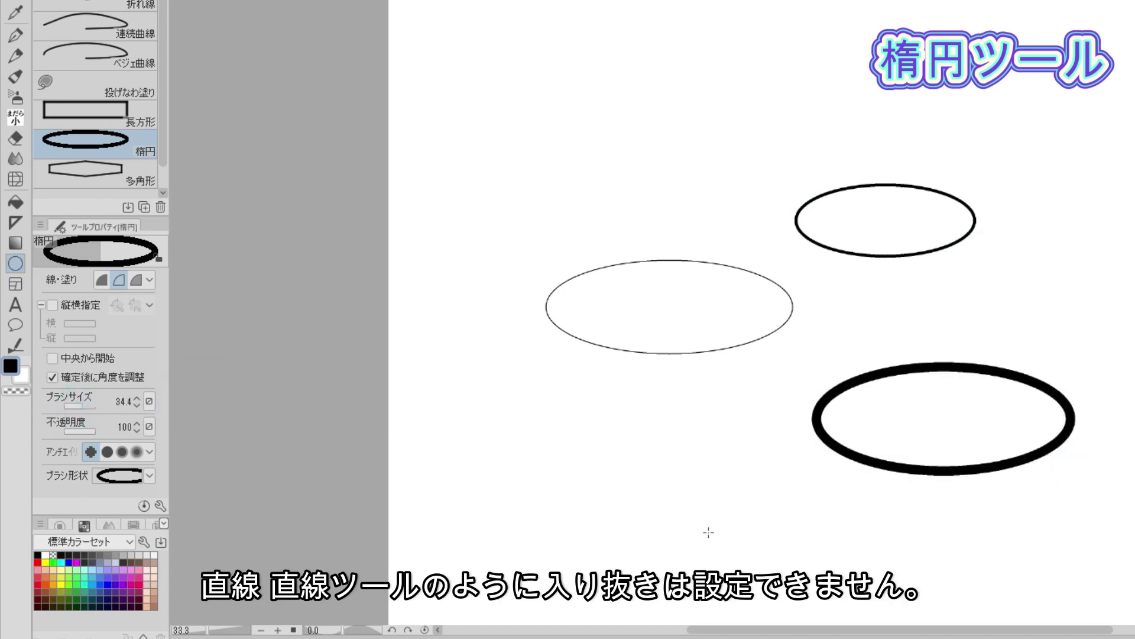
Step: Draw an ellipse at brush size 17.0 and thin its upper outline into a tapered gap with transparent curve strokes
{"action": "left_click_drag", "start_coordinate": [380, 261], "coordinate": [646, 373]}
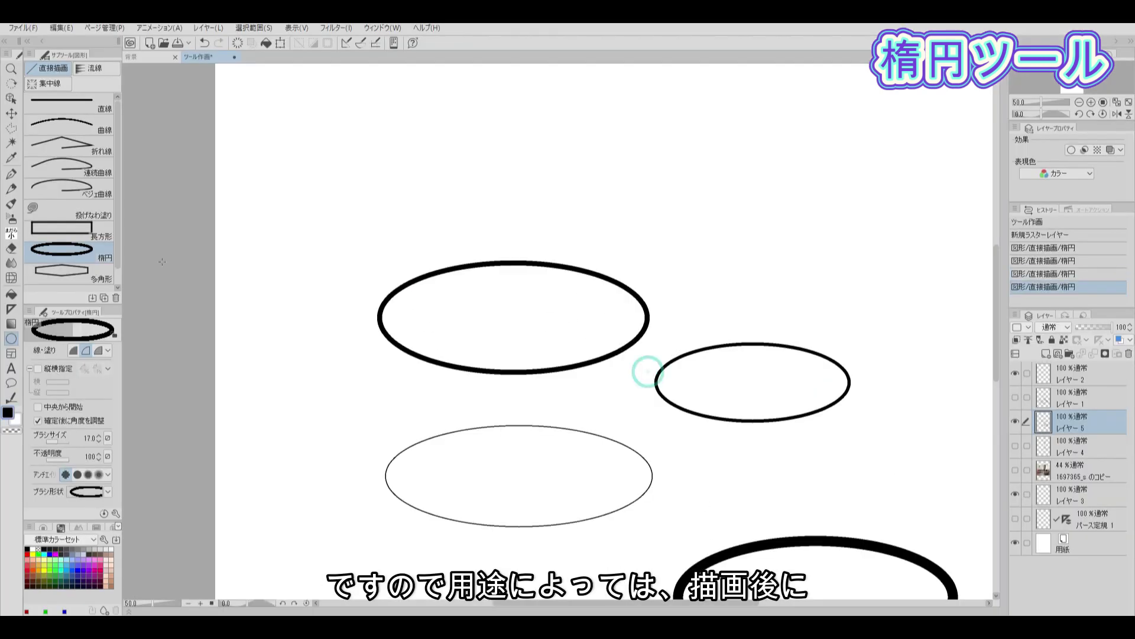
{"action": "left_click", "coordinate": [68, 124]}
{"action": "left_click_drag", "start_coordinate": [403, 291], "coordinate": [600, 263]}
{"action": "left_click", "coordinate": [508, 264]}
{"action": "left_click", "coordinate": [568, 261]}
{"action": "left_click_drag", "start_coordinate": [550, 265], "coordinate": [456, 283]}
{"action": "left_click", "coordinate": [497, 264]}
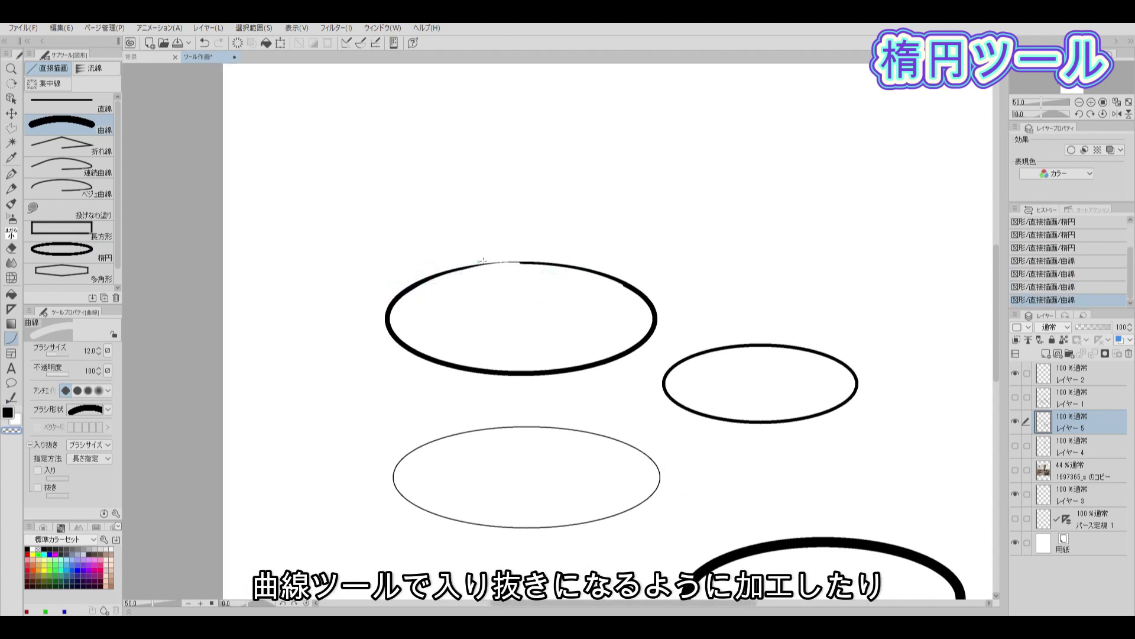
{"action": "left_click_drag", "start_coordinate": [528, 263], "coordinate": [643, 307]}
{"action": "left_click", "coordinate": [620, 267]}
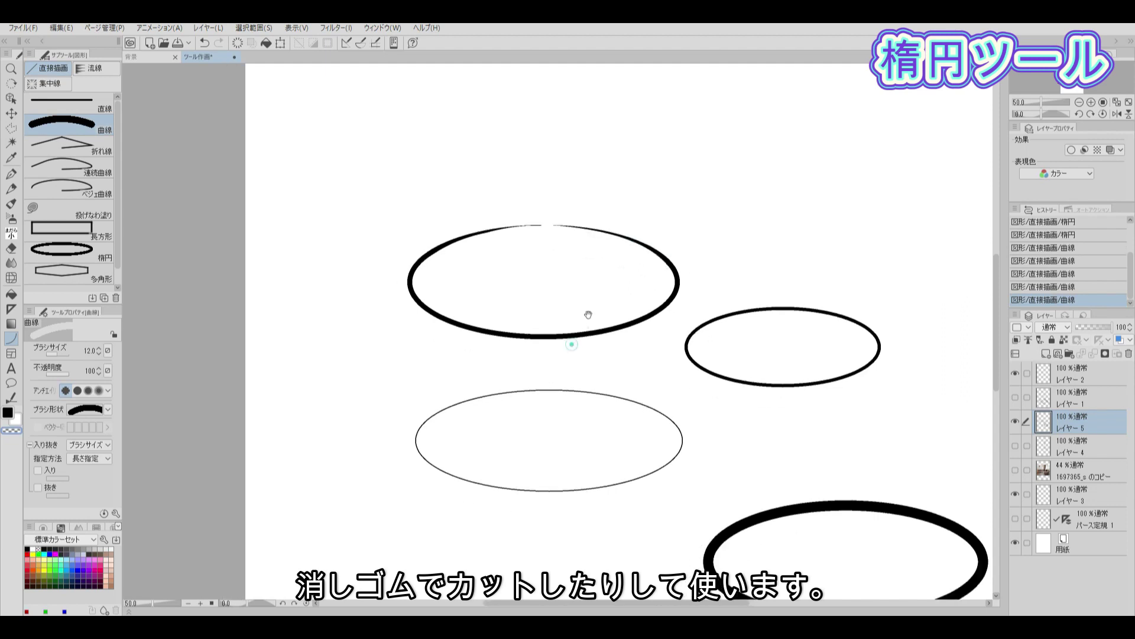
Step: Draw ellipses snapped to the perspective ruler in the page's lower left and lower right, and undo the last one
{"action": "left_click_drag", "start_coordinate": [312, 456], "coordinate": [418, 507]}
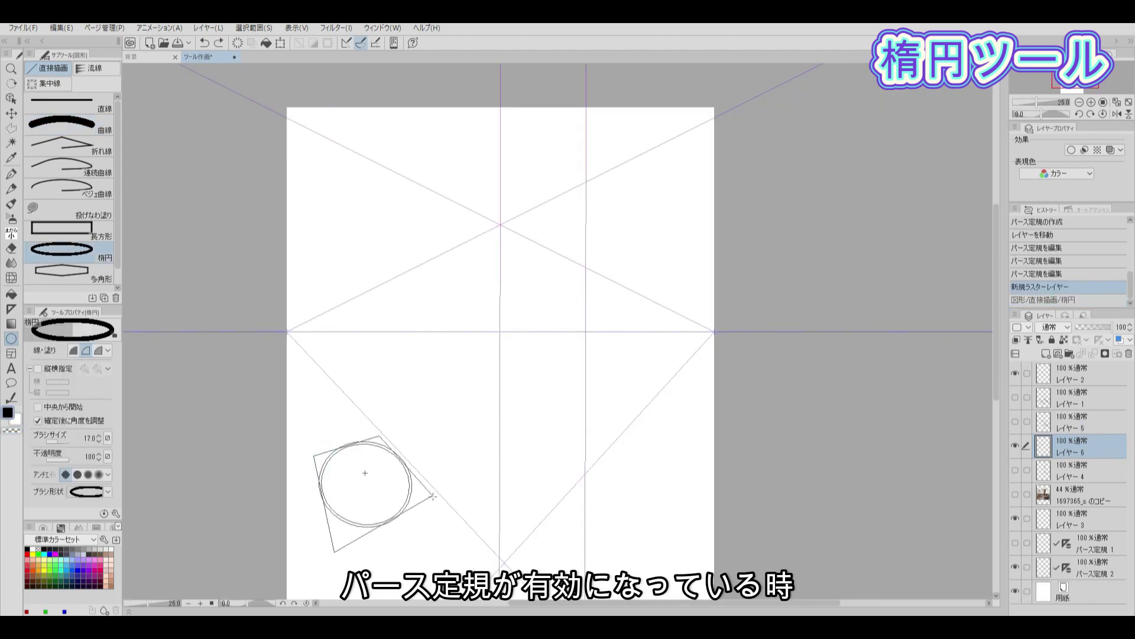
{"action": "left_click", "coordinate": [433, 496]}
{"action": "left_click_drag", "start_coordinate": [532, 361], "coordinate": [678, 545]}
{"action": "left_click", "coordinate": [580, 458]}
{"action": "left_click", "coordinate": [672, 537]}
{"action": "key", "text": "ctrl+z"}
Step: Try to draw ellipses of a chosen shape below the horizon with all perspective ruler directions active
{"action": "left_click_drag", "start_coordinate": [411, 347], "coordinate": [455, 435]}
{"action": "left_click", "coordinate": [455, 435]}
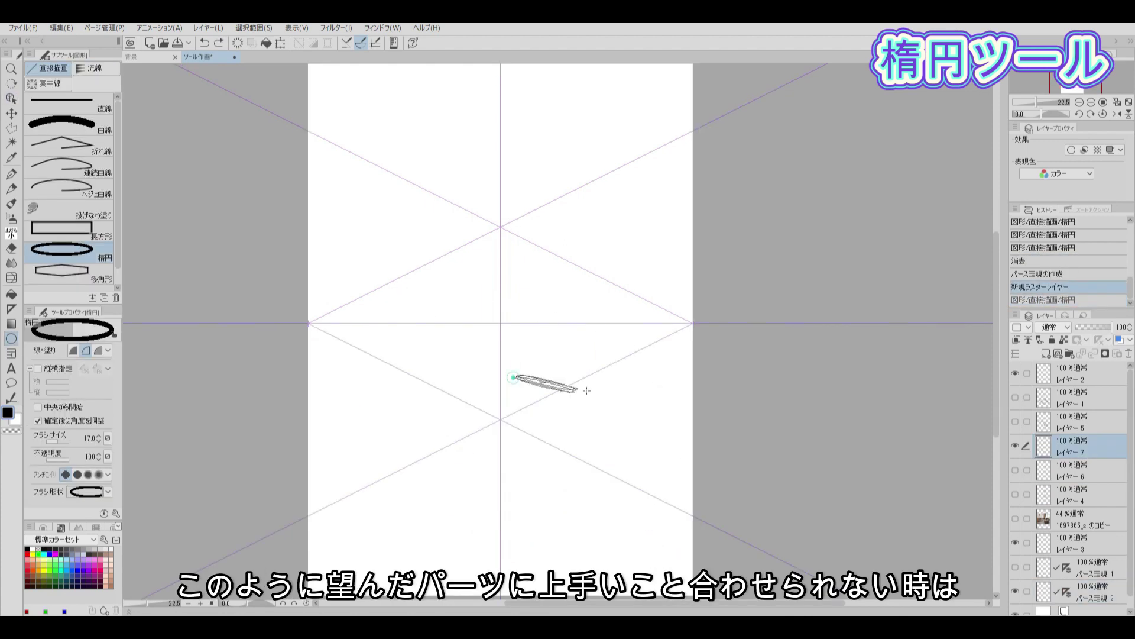
{"action": "left_click_drag", "start_coordinate": [588, 394], "coordinate": [630, 461]}
{"action": "left_click_drag", "start_coordinate": [638, 393], "coordinate": [556, 558]}
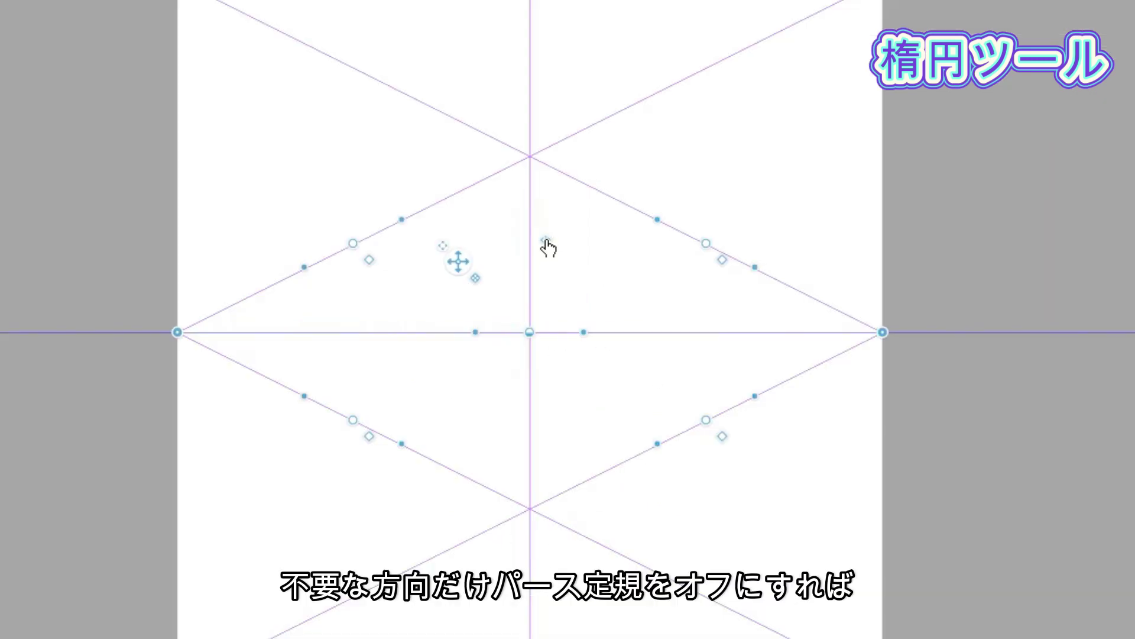
Step: Turn off snapping to the perspective ruler's vertical direction and draw ellipses below the horizon along the remaining directions
{"action": "left_click", "coordinate": [544, 243]}
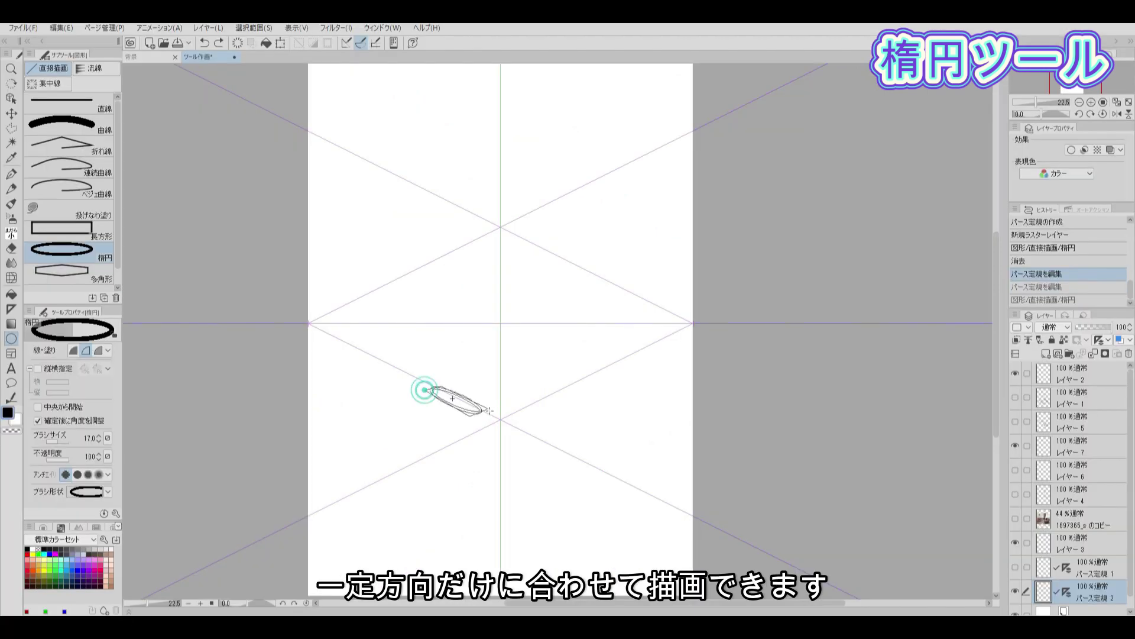
{"action": "left_click_drag", "start_coordinate": [425, 381], "coordinate": [645, 476]}
{"action": "left_click", "coordinate": [592, 437]}
{"action": "left_click_drag", "start_coordinate": [383, 385], "coordinate": [496, 388]}
{"action": "left_click", "coordinate": [496, 387]}
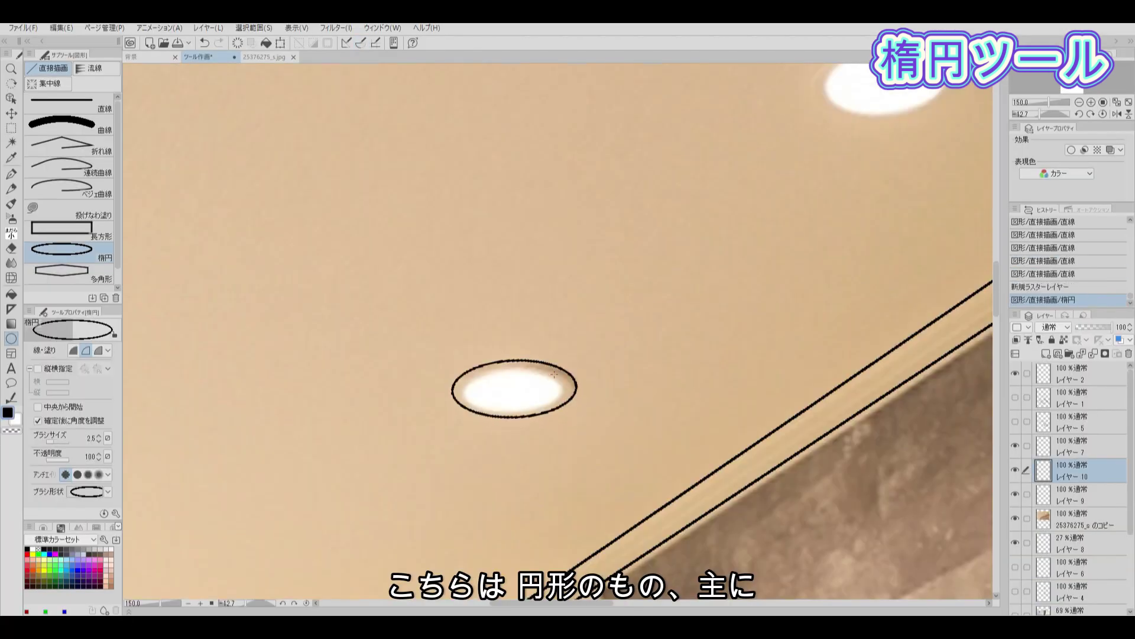
Step: Start a free transform on the ellipse drawn around the ceiling light
{"action": "key", "text": "ctrl+t"}
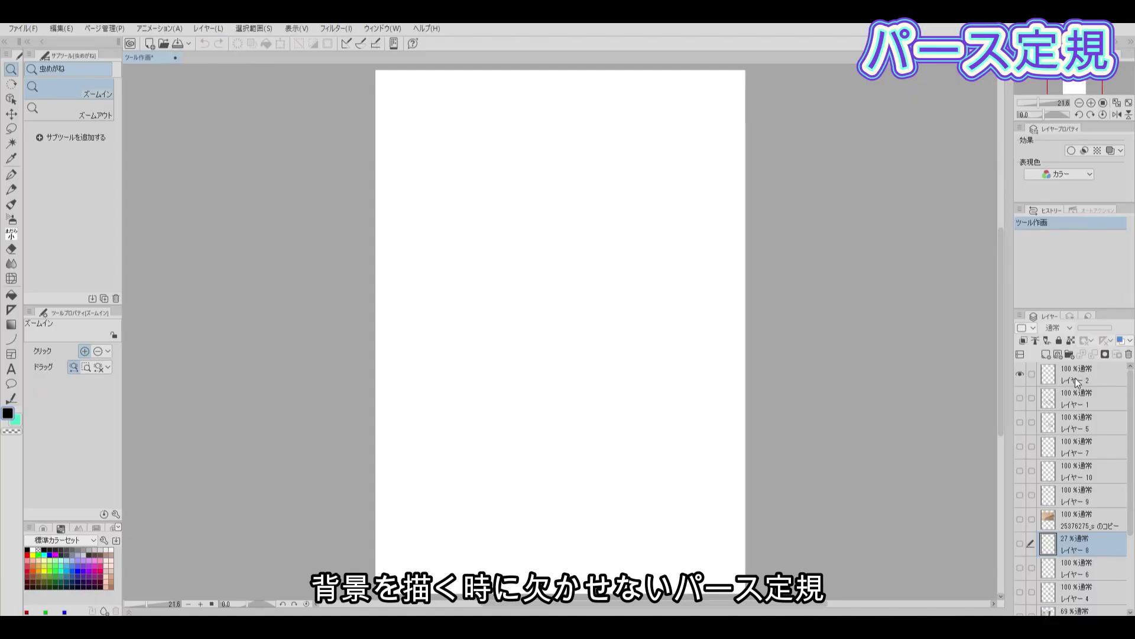
Step: Create a 1-point perspective ruler on a new layer, starting from Layer 2
{"action": "right_click", "coordinate": [1075, 377]}
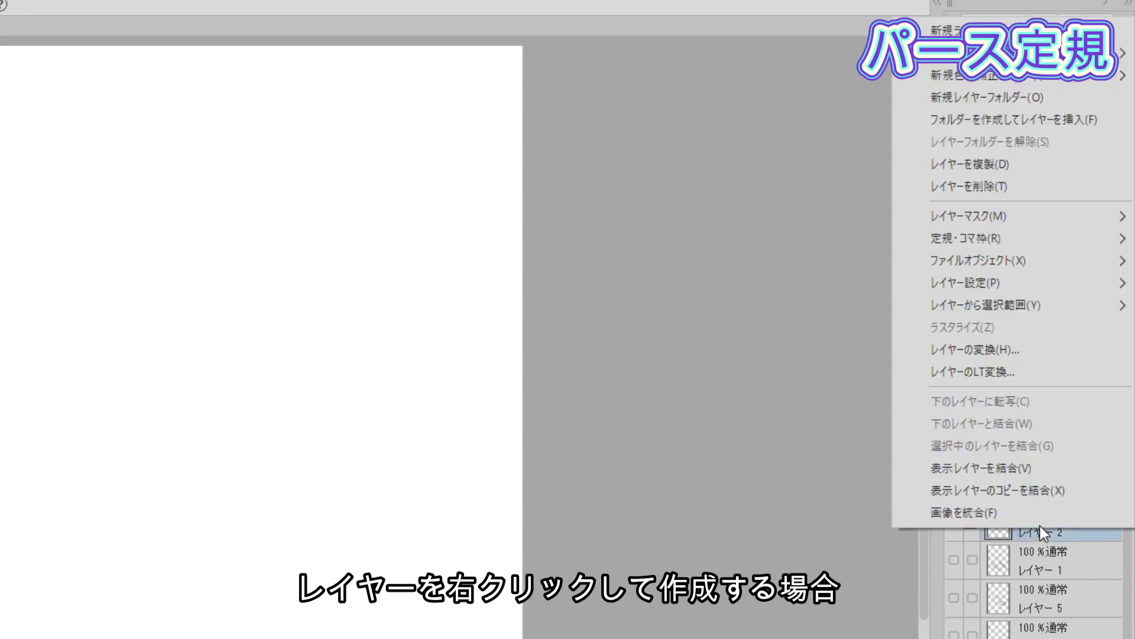
{"action": "mouse_move", "coordinate": [1043, 194]}
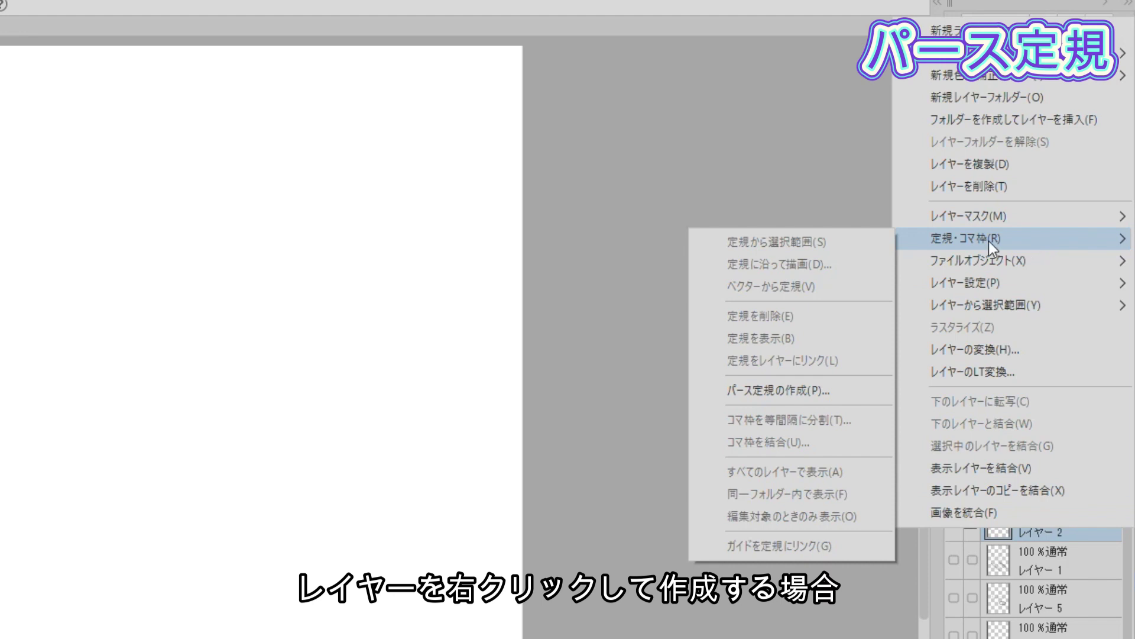
{"action": "left_click", "coordinate": [765, 390]}
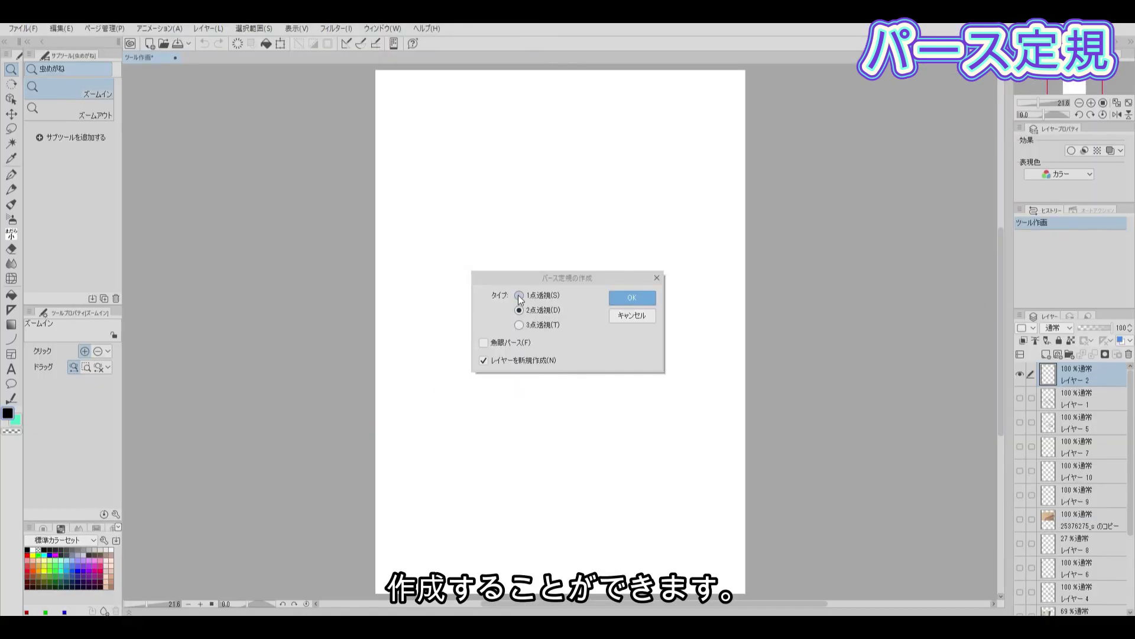
{"action": "left_click", "coordinate": [503, 283]}
{"action": "left_click", "coordinate": [663, 287]}
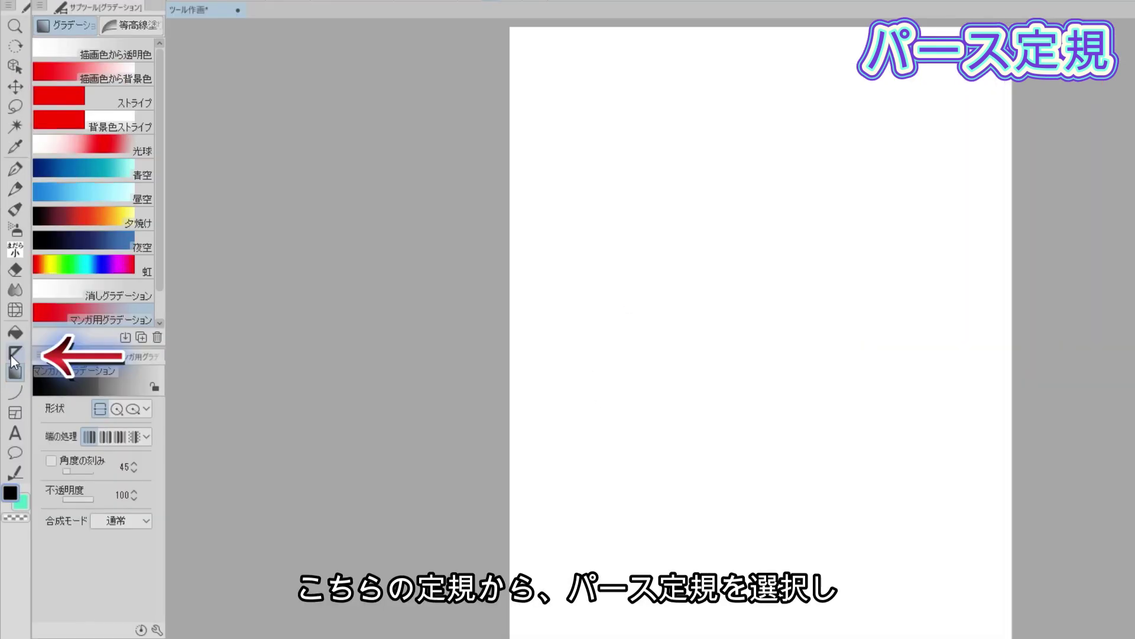
Step: Create two vanishing points on the blank raster layer by drawing pairs of converging guide lines with the Perspective ruler tool
{"action": "left_click", "coordinate": [10, 310]}
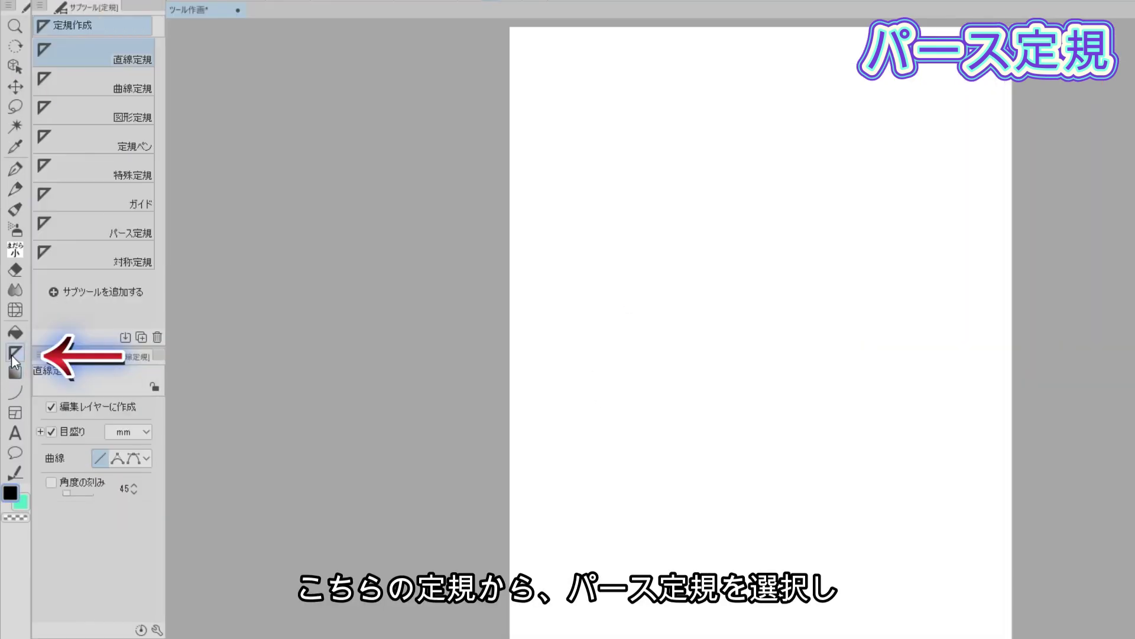
{"action": "left_click", "coordinate": [105, 233]}
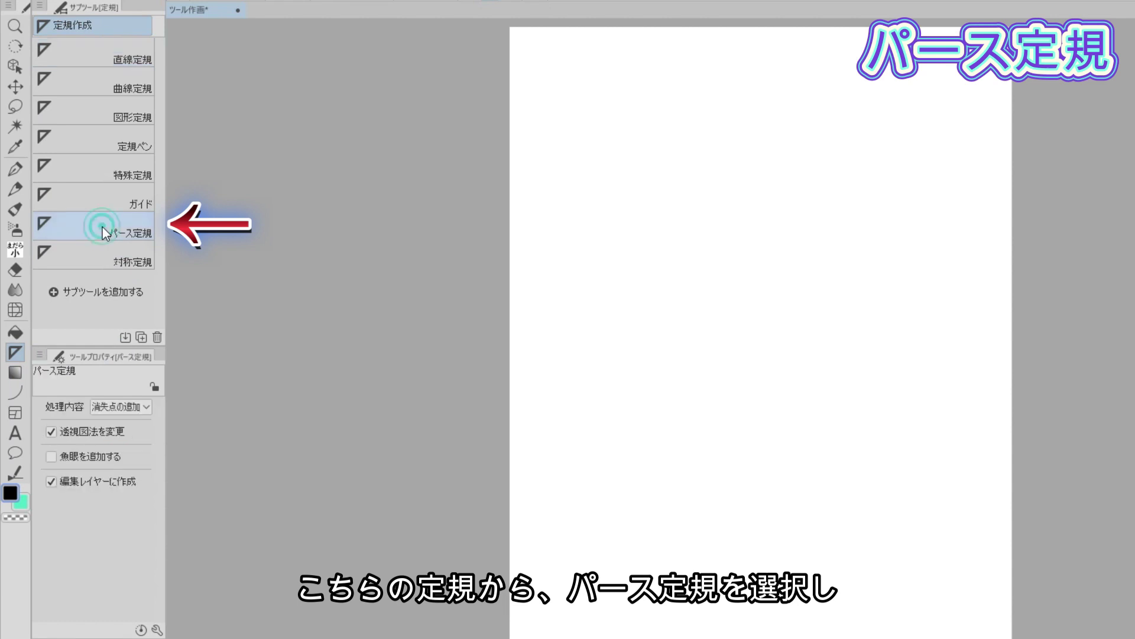
{"action": "left_click_drag", "start_coordinate": [379, 252], "coordinate": [946, 172]}
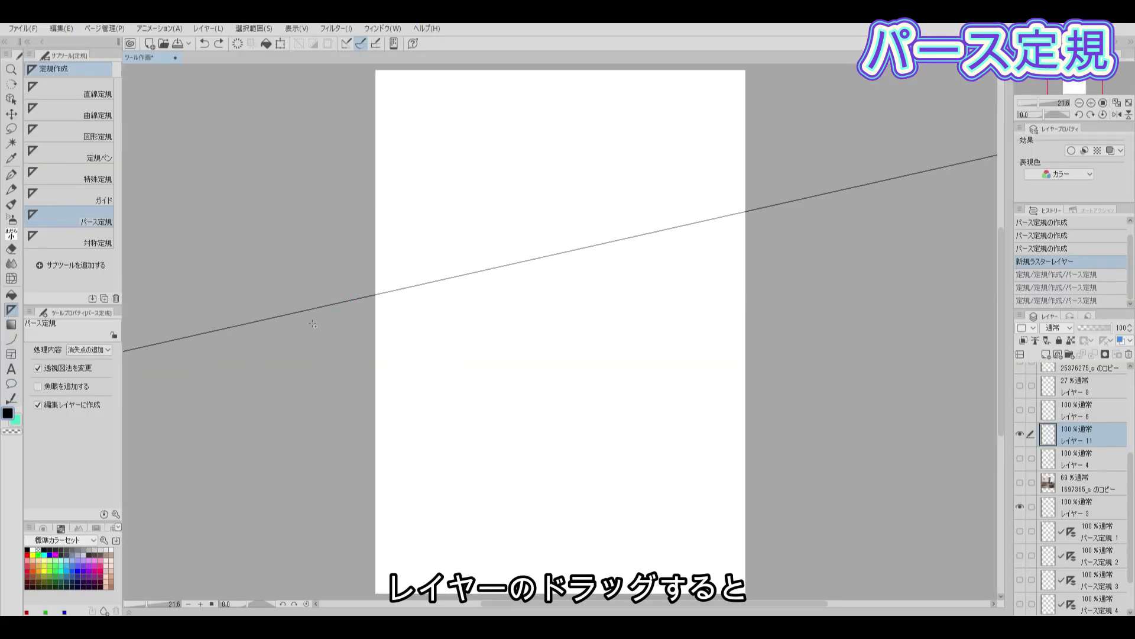
{"action": "left_click_drag", "start_coordinate": [378, 378], "coordinate": [946, 532]}
{"action": "left_click_drag", "start_coordinate": [379, 257], "coordinate": [946, 281]}
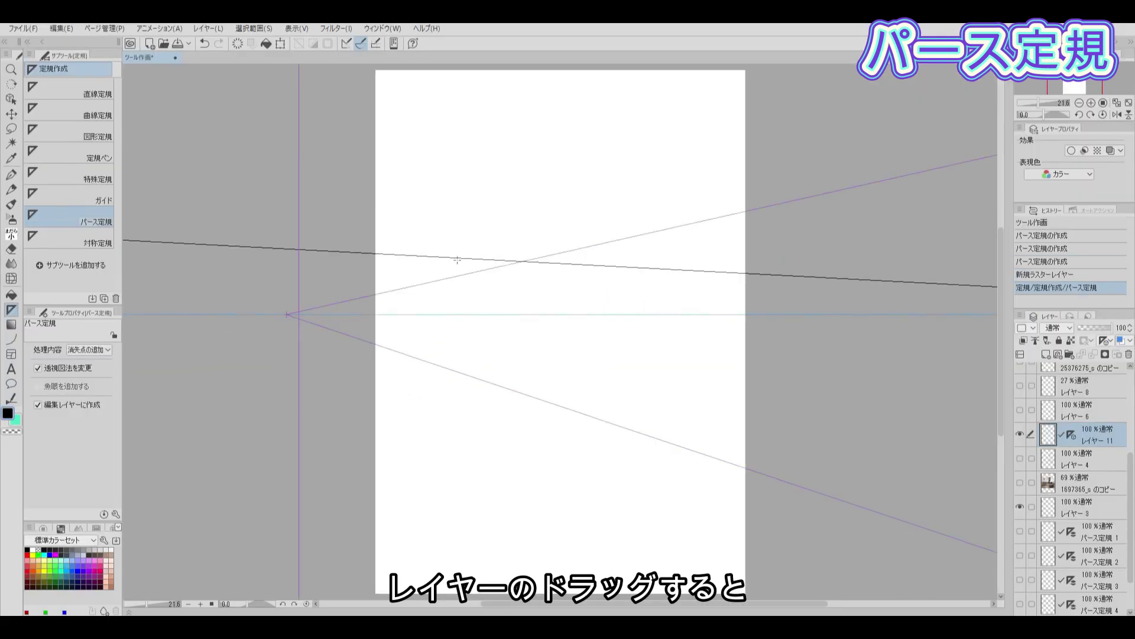
{"action": "left_click_drag", "start_coordinate": [745, 355], "coordinate": [584, 408]}
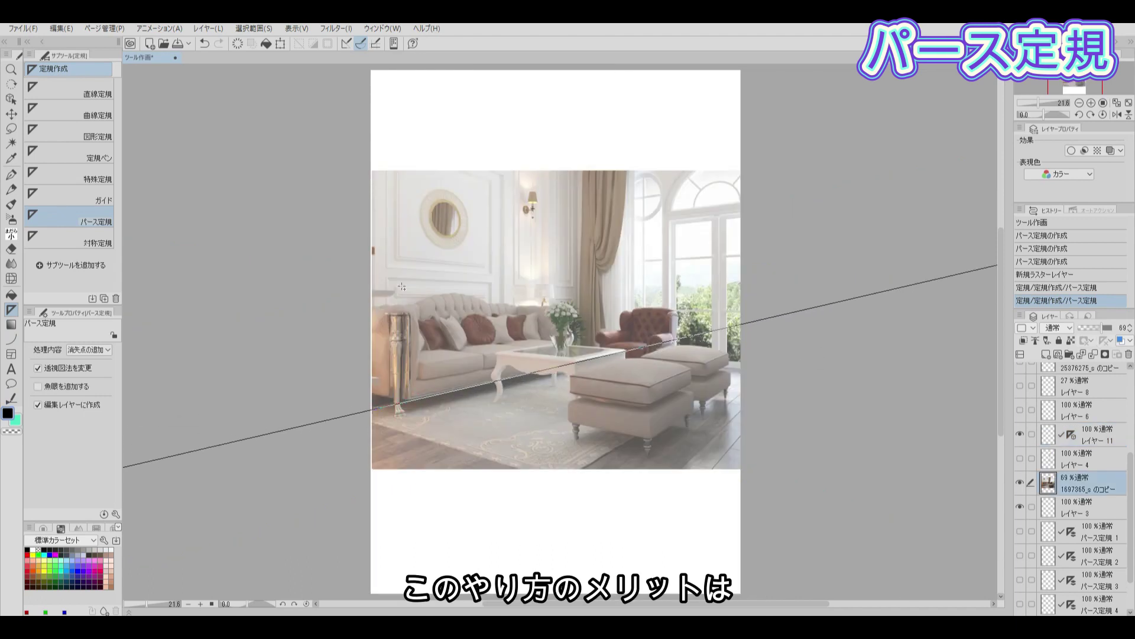
Step: Place perspective ruler guide lines over the living-room photo for both side vanishing points and the vertical direction
{"action": "left_click_drag", "start_coordinate": [385, 278], "coordinate": [668, 291]}
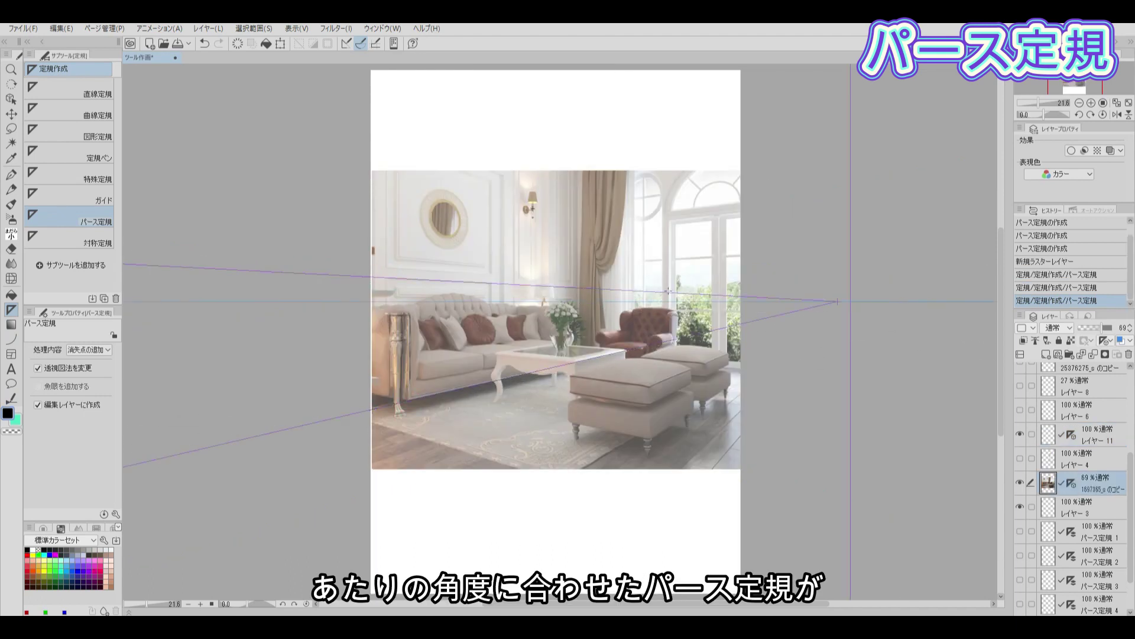
{"action": "left_click_drag", "start_coordinate": [745, 213], "coordinate": [400, 255]}
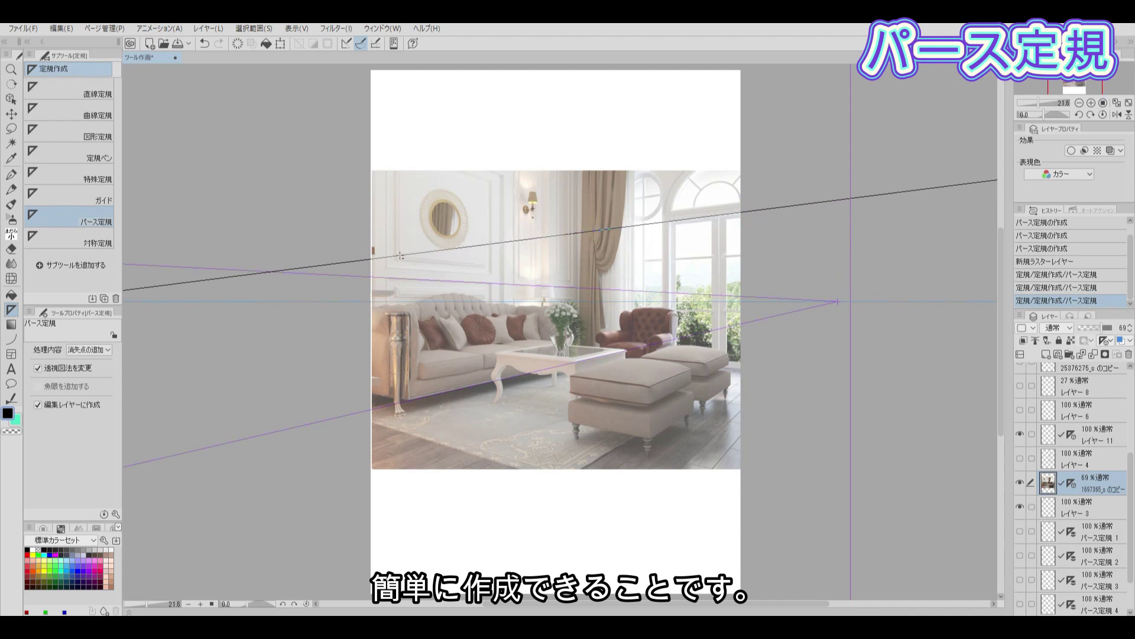
{"action": "left_click_drag", "start_coordinate": [743, 367], "coordinate": [362, 332]}
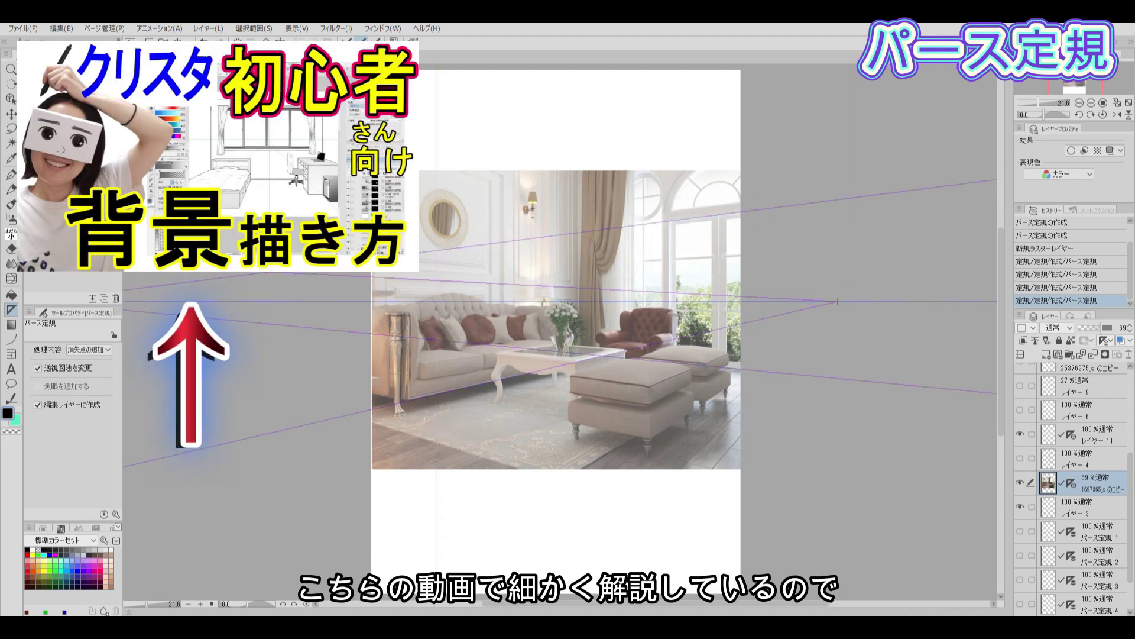
{"action": "left_click_drag", "start_coordinate": [661, 209], "coordinate": [663, 513]}
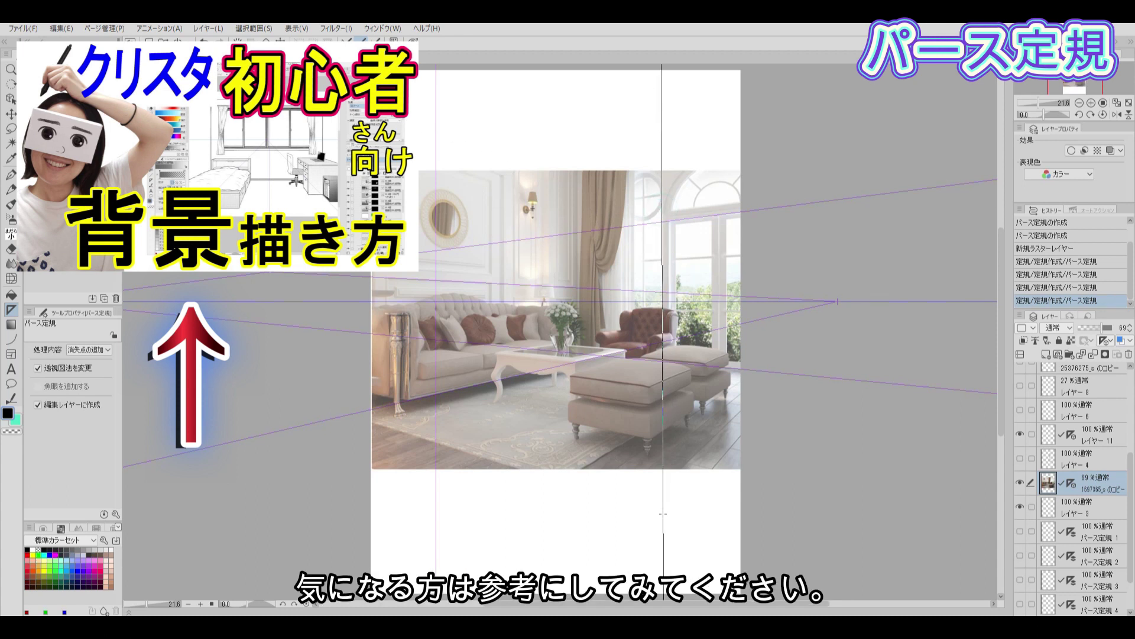
{"action": "left_click_drag", "start_coordinate": [392, 465], "coordinate": [392, 466]}
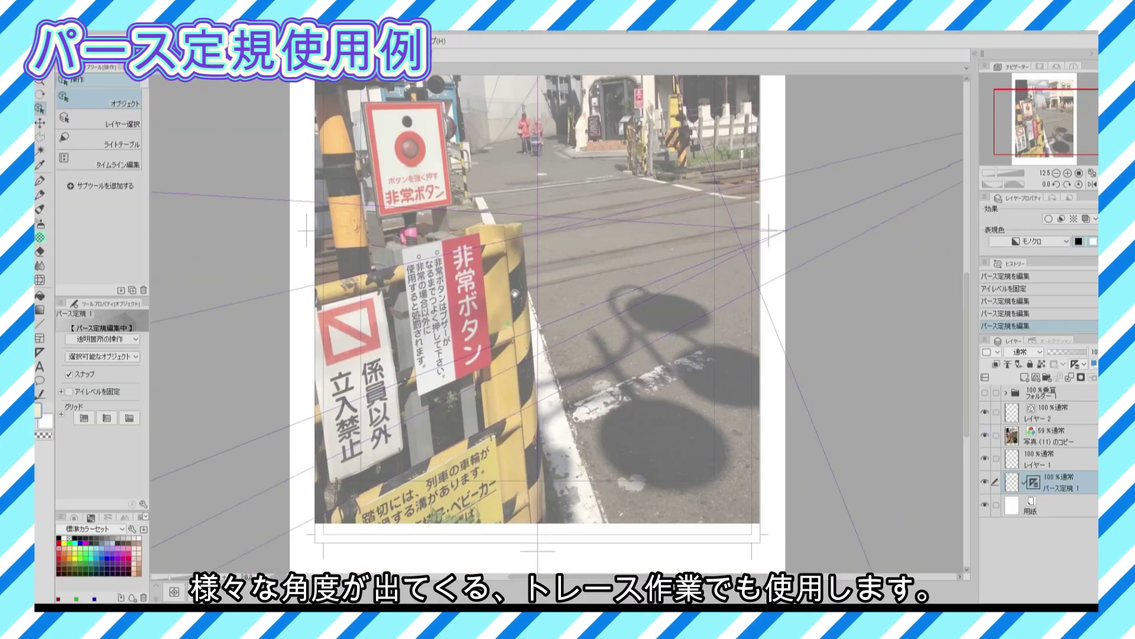
{"action": "left_click", "coordinate": [536, 285]}
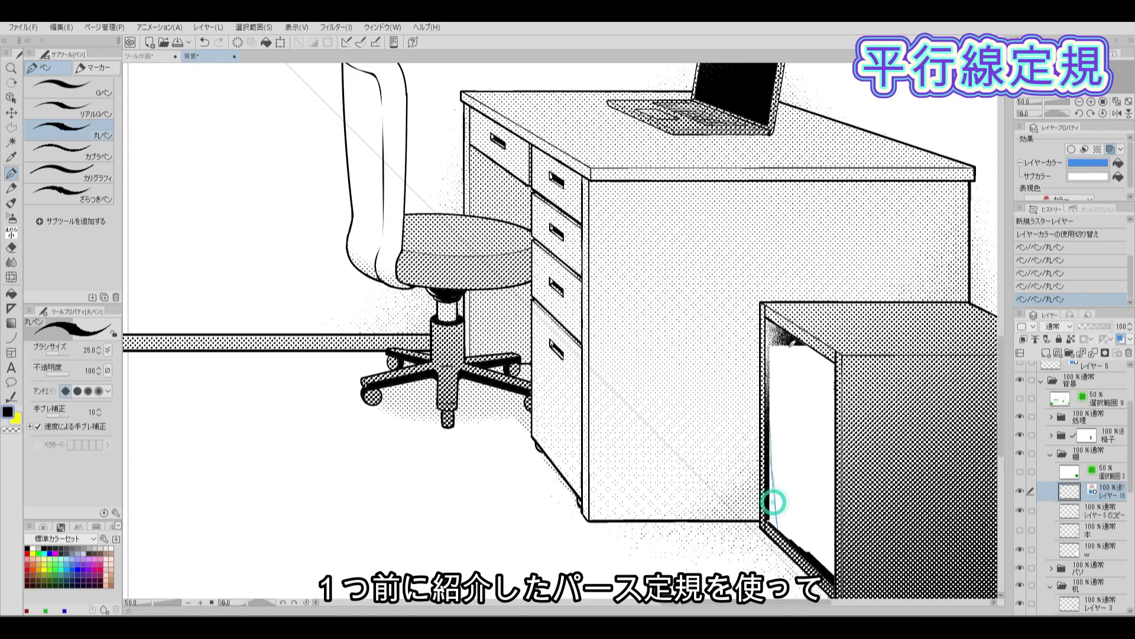
Step: Sketch the book spines freehand in blue inside the open shelf beside the desk, at brush size 25.0
{"action": "mouse_move", "coordinate": [773, 499]}
{"action": "left_mouse_down"}
{"action": "mouse_move", "coordinate": [777, 372]}
{"action": "mouse_move", "coordinate": [819, 550]}
{"action": "left_mouse_up"}
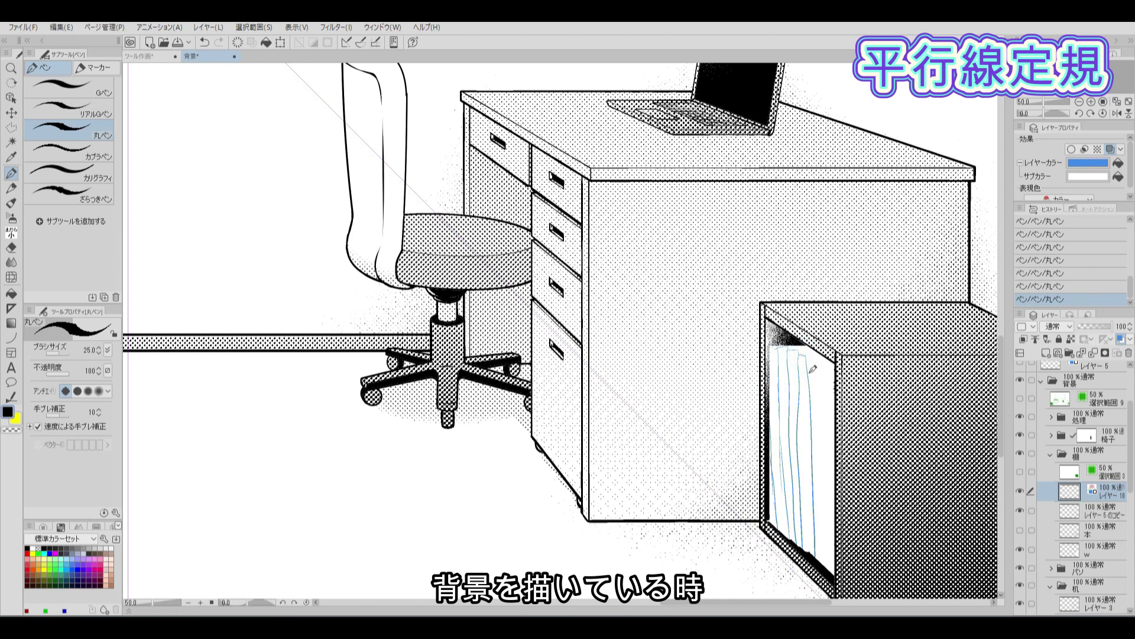
{"action": "mouse_move", "coordinate": [800, 357]}
{"action": "left_mouse_down"}
{"action": "mouse_move", "coordinate": [816, 555]}
{"action": "mouse_move", "coordinate": [831, 568]}
{"action": "left_mouse_up"}
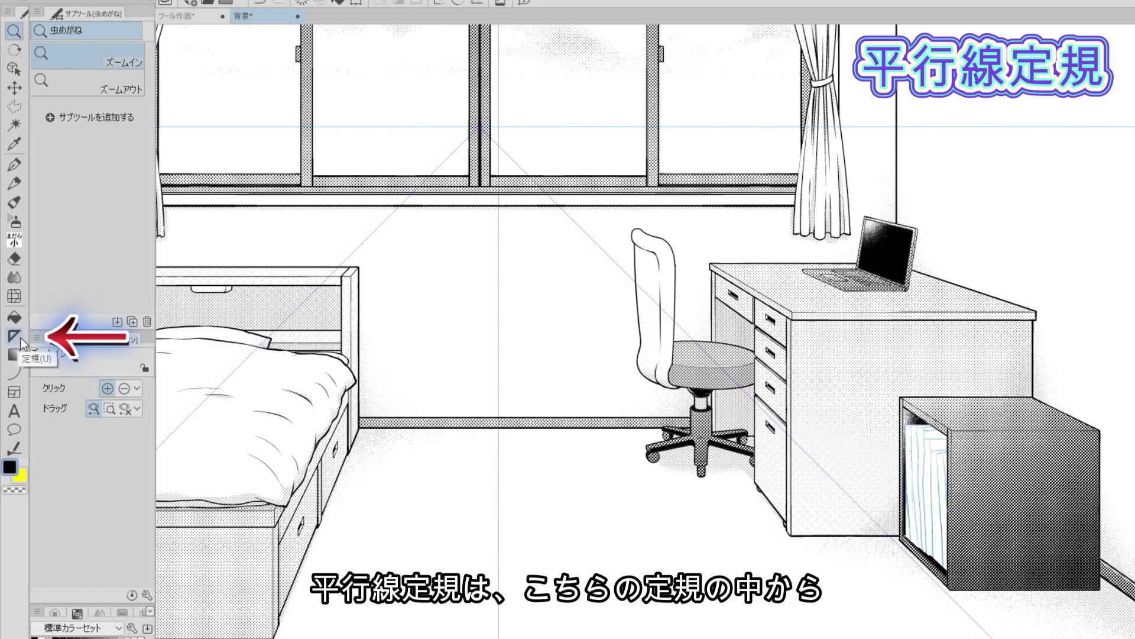
Step: Choose the Special ruler tool and set its type to Parallel line
{"action": "left_click", "coordinate": [14, 337]}
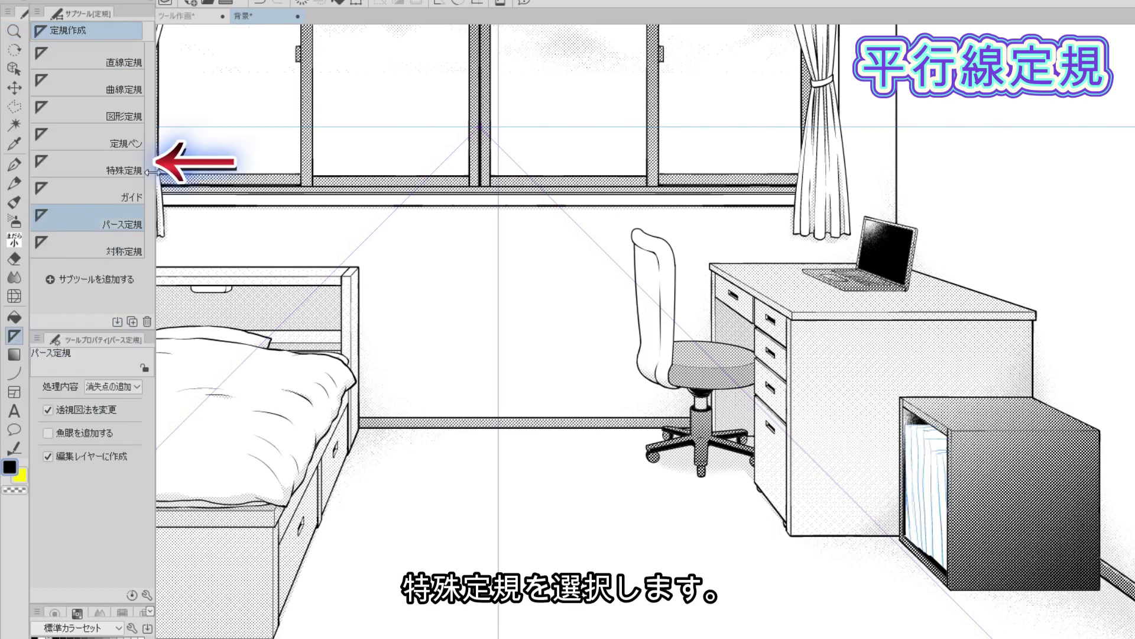
{"action": "left_click", "coordinate": [100, 169]}
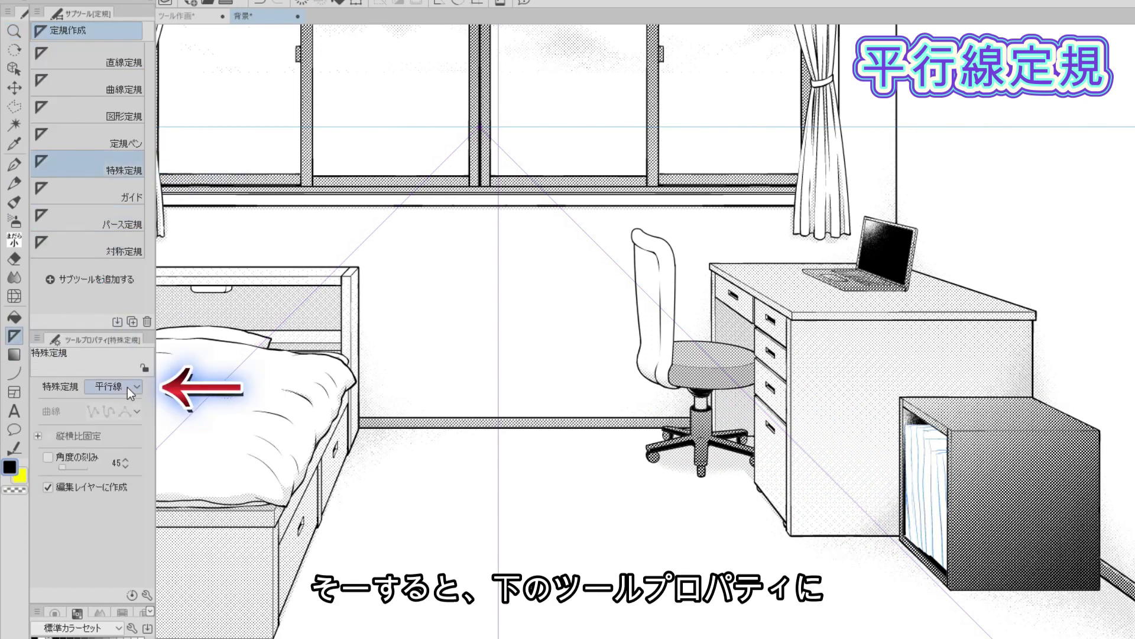
{"action": "left_click", "coordinate": [133, 383]}
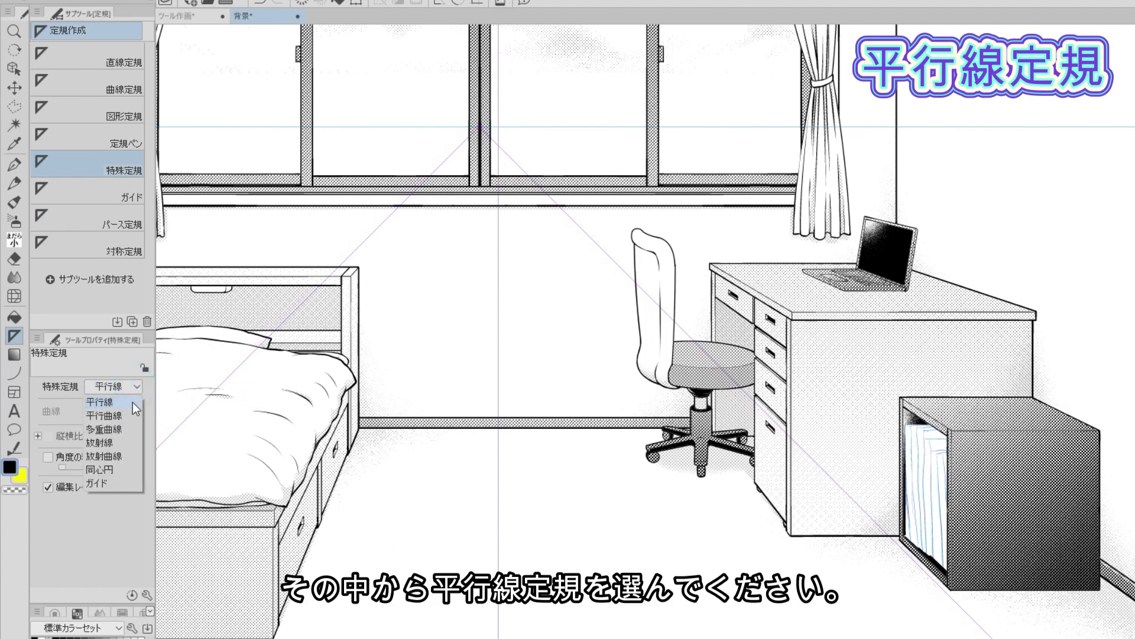
{"action": "left_click", "coordinate": [130, 402]}
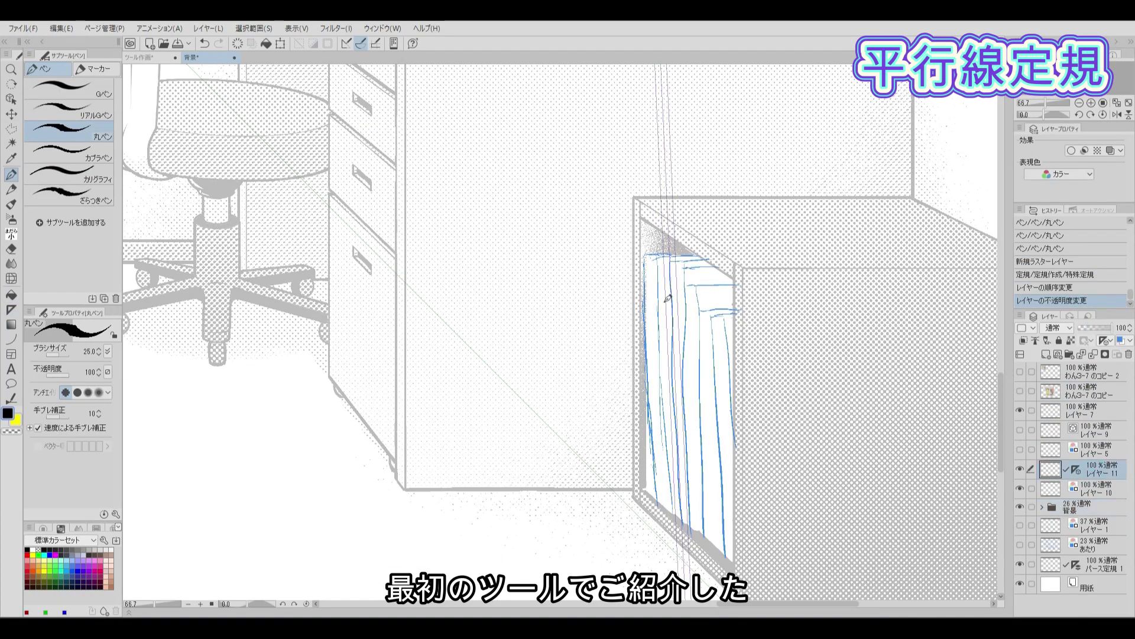
Step: Ink the slanted spine edges of the first books along the parallel line ruler and connect them with short top and bottom edges
{"action": "left_click_drag", "start_coordinate": [644, 256], "coordinate": [656, 502]}
{"action": "left_click_drag", "start_coordinate": [658, 259], "coordinate": [669, 514]}
{"action": "left_click_drag", "start_coordinate": [670, 260], "coordinate": [682, 520]}
{"action": "scroll", "coordinate": [716, 502], "scroll_direction": "up", "scroll_amount": 1}
{"action": "left_click_drag", "start_coordinate": [684, 266], "coordinate": [696, 533]}
{"action": "left_click_drag", "start_coordinate": [671, 262], "coordinate": [684, 267]}
{"action": "left_click_drag", "start_coordinate": [655, 503], "coordinate": [668, 515]}
{"action": "left_click_drag", "start_coordinate": [668, 511], "coordinate": [682, 520]}
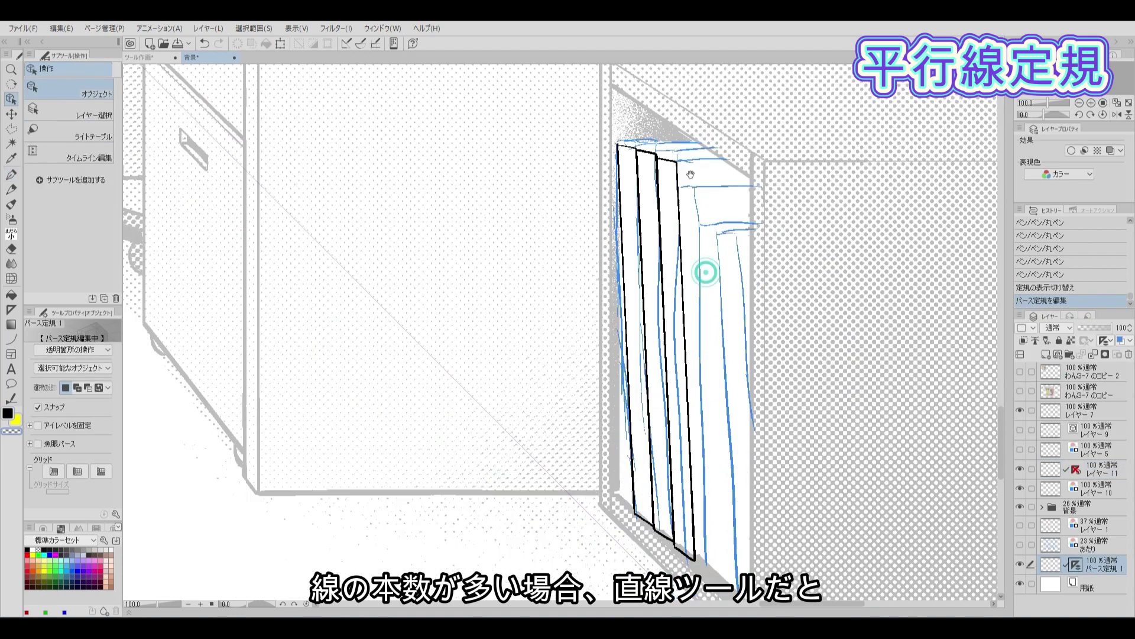
Step: Ink the horizontal top edges of the shorter books in the shelf, snapped to the perspective ruler
{"action": "mouse_move", "coordinate": [772, 260]}
{"action": "left_mouse_down"}
{"action": "mouse_move", "coordinate": [679, 253]}
{"action": "mouse_move", "coordinate": [772, 256]}
{"action": "left_mouse_up"}
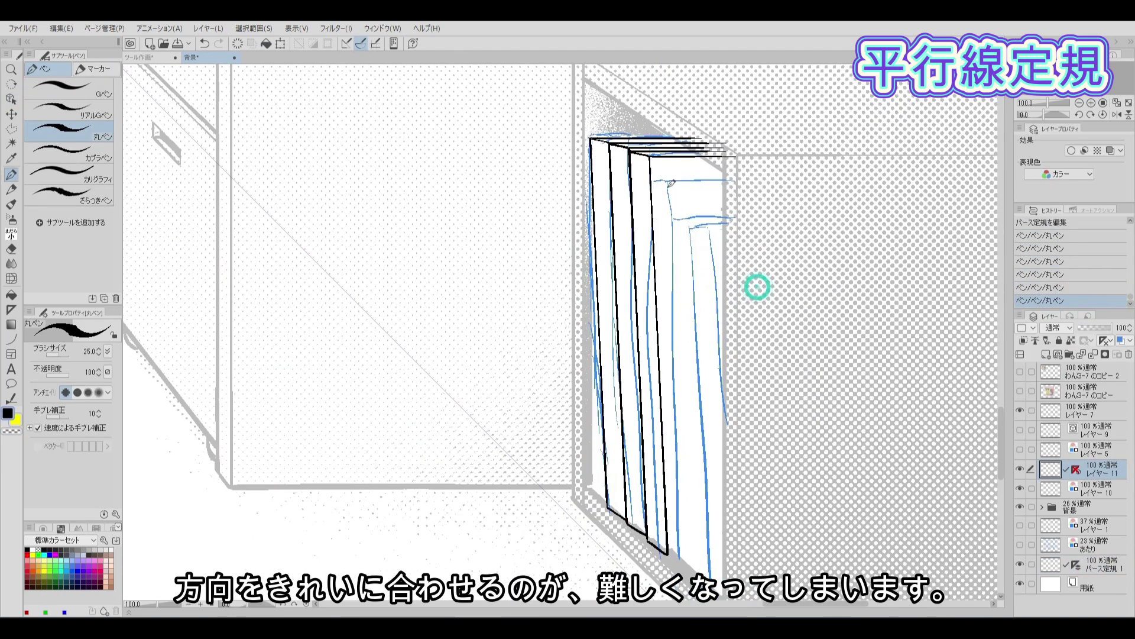
{"action": "left_click_drag", "start_coordinate": [666, 181], "coordinate": [783, 181]}
{"action": "left_click_drag", "start_coordinate": [680, 220], "coordinate": [781, 220]}
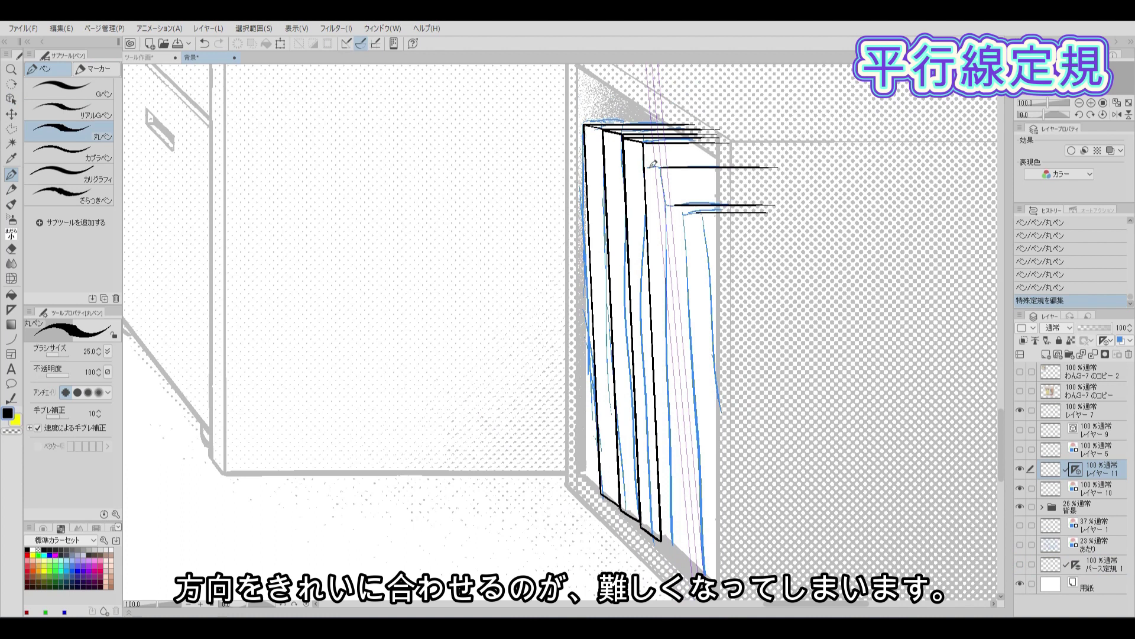
Step: Ink the spines of the leaning, shorter books along the re-angled parallel line ruler and add their bottom edge
{"action": "left_click_drag", "start_coordinate": [679, 560], "coordinate": [645, 171]}
{"action": "left_click_drag", "start_coordinate": [698, 574], "coordinate": [661, 171]}
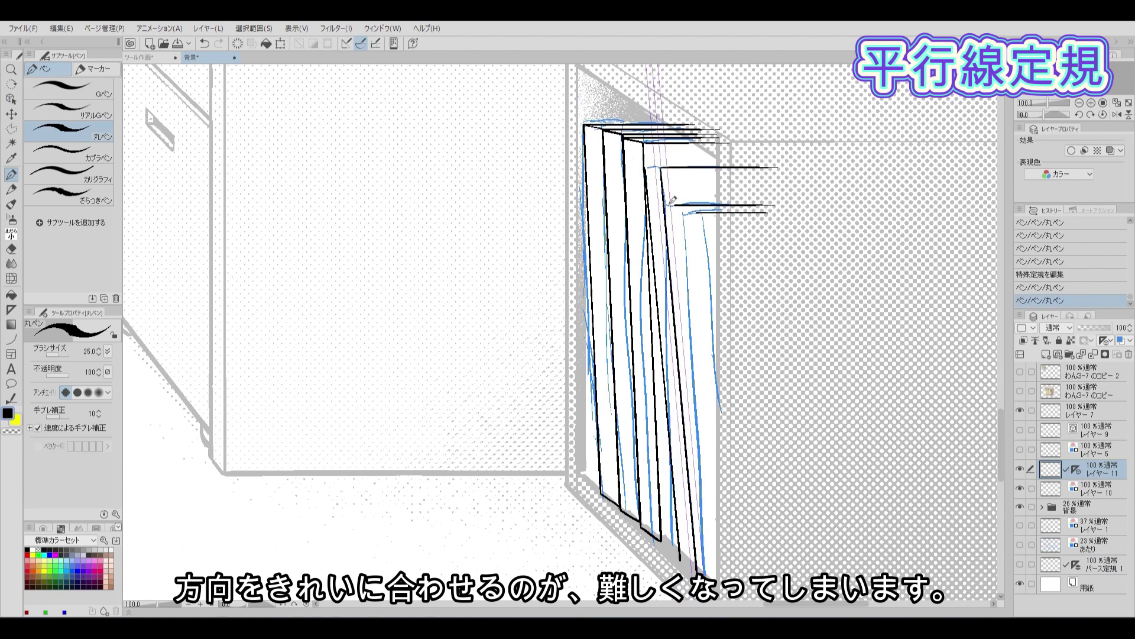
{"action": "left_click_drag", "start_coordinate": [709, 578], "coordinate": [675, 206]}
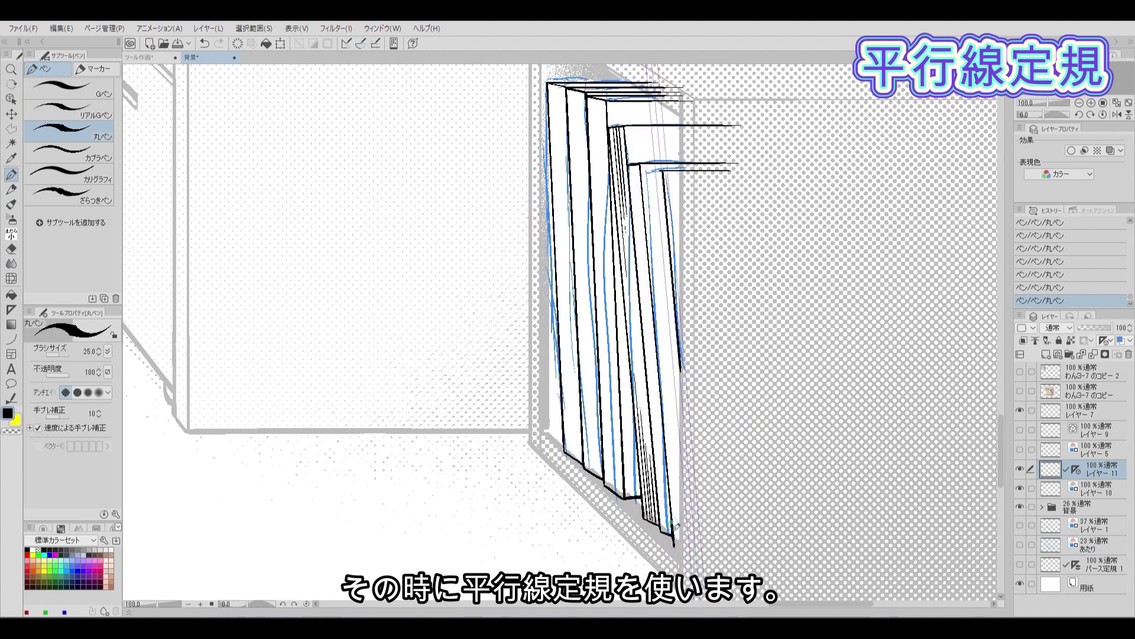
{"action": "left_click_drag", "start_coordinate": [674, 525], "coordinate": [689, 551]}
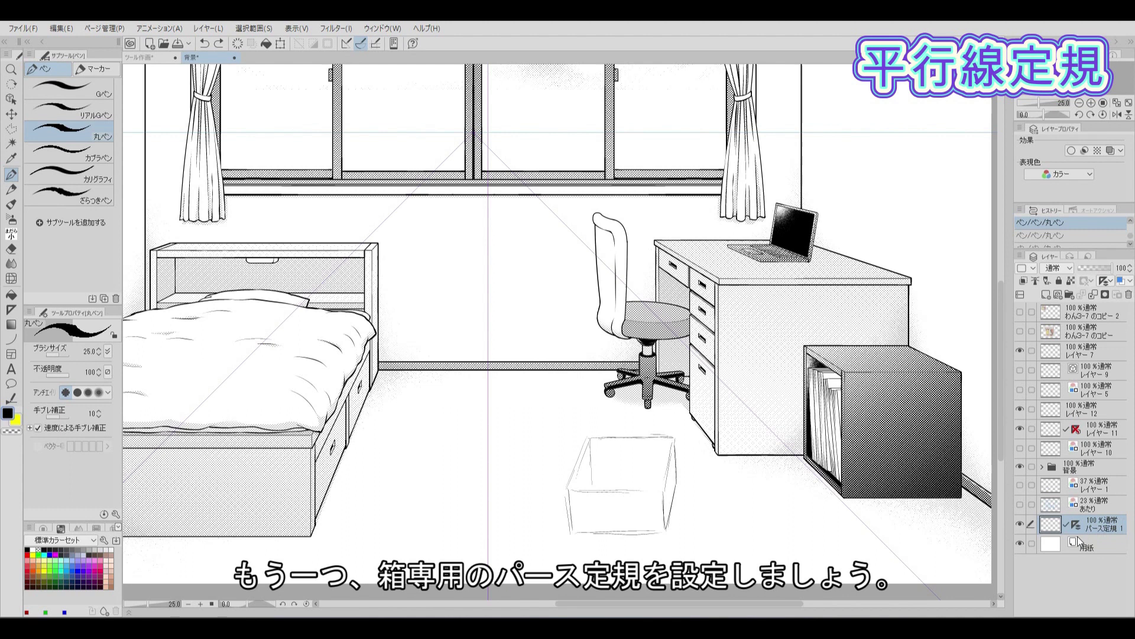
Step: Toggle the room's perspective ruler layer off and on, and paste a copy of that layer for the box
{"action": "left_click", "coordinate": [1021, 524]}
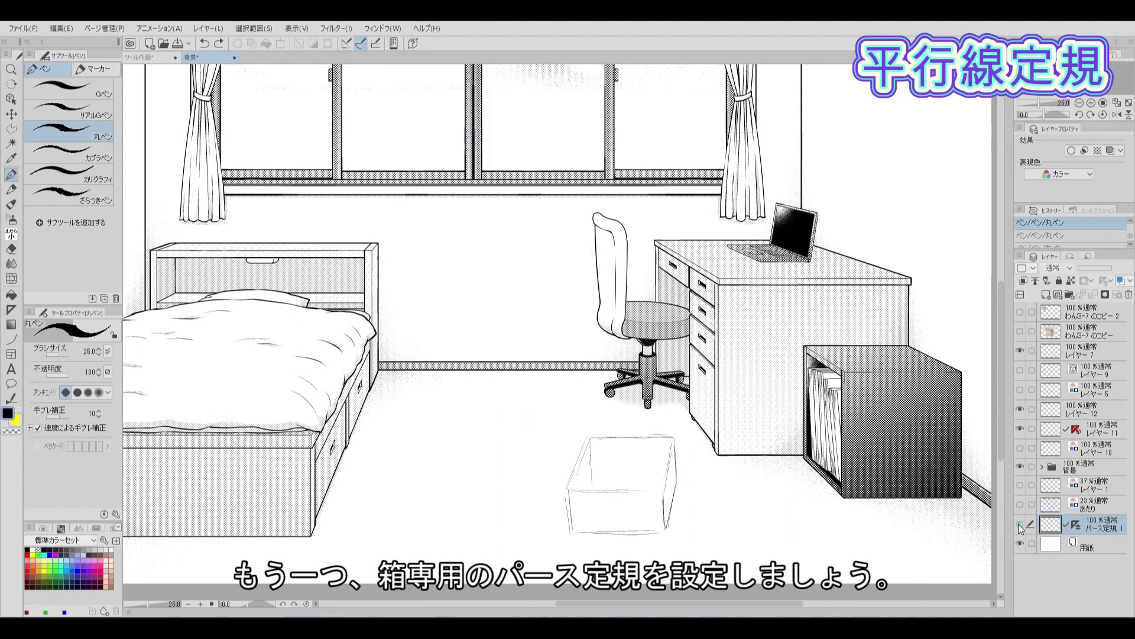
{"action": "left_click", "coordinate": [1020, 525]}
{"action": "left_click", "coordinate": [1020, 524]}
{"action": "left_click", "coordinate": [1021, 524]}
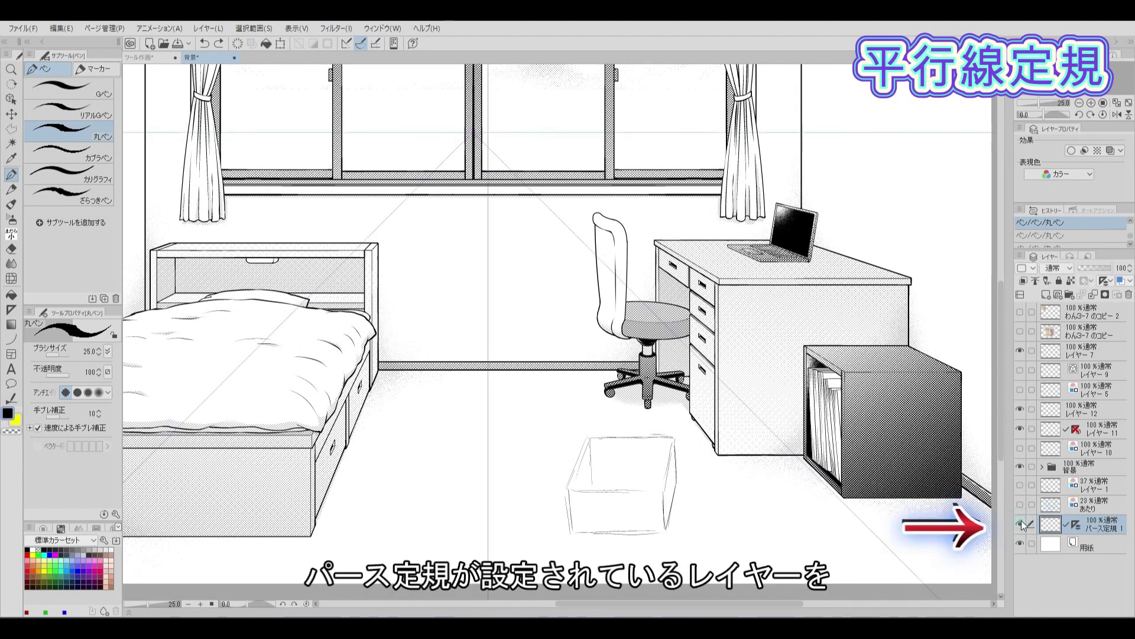
{"action": "key", "text": "ctrl+c"}
{"action": "key", "text": "ctrl+v"}
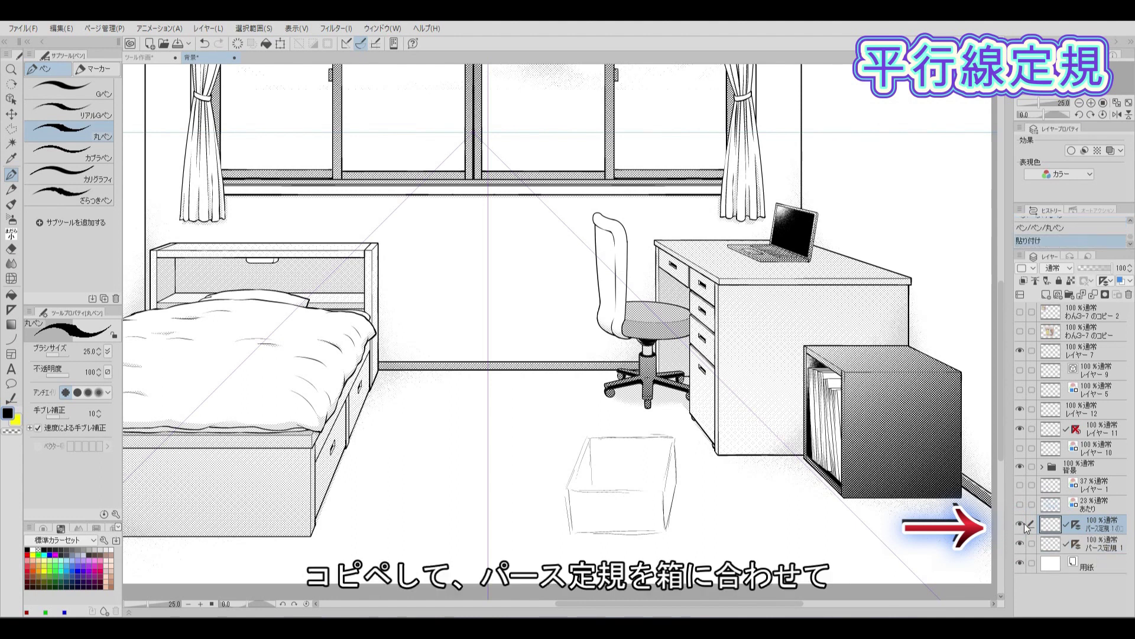
Step: Fix the eye level of the copied perspective ruler and adjust its guide line toward the sketched box on the floor
{"action": "key", "text": "o"}
{"action": "right_click", "coordinate": [484, 155]}
{"action": "left_click", "coordinate": [538, 261]}
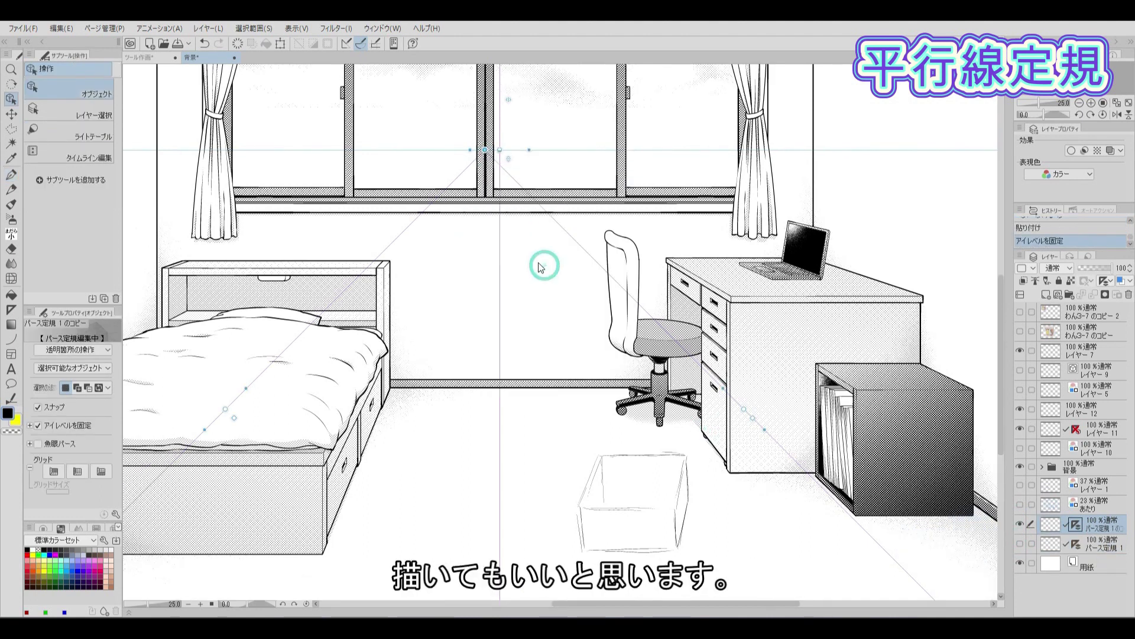
{"action": "left_click_drag", "start_coordinate": [714, 418], "coordinate": [680, 426]}
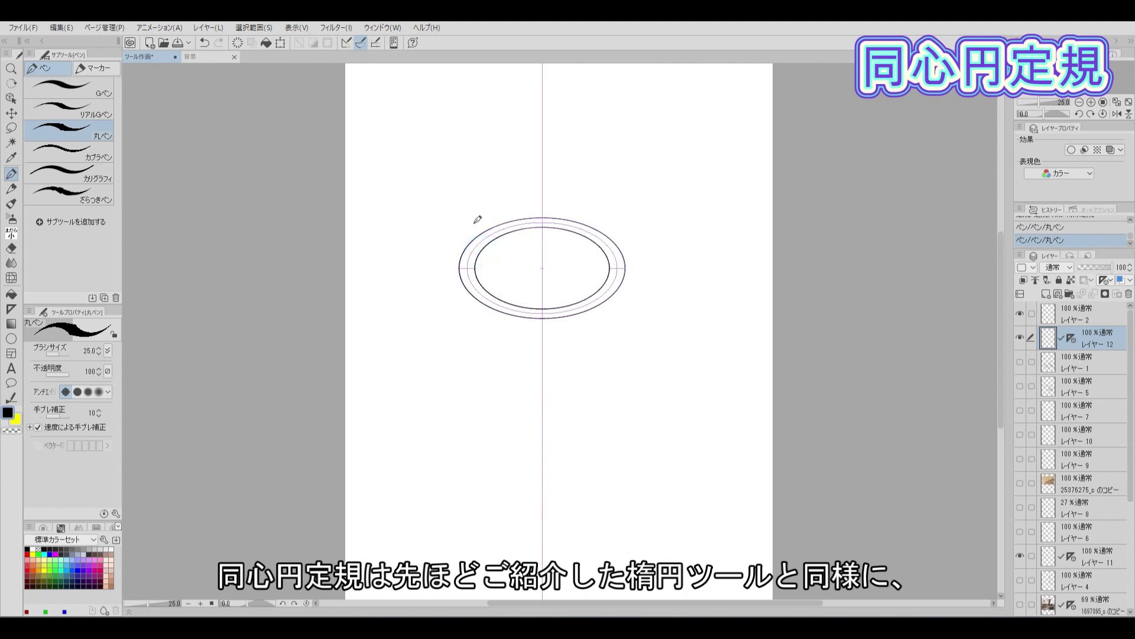
Step: Draw another pen stroke around the concentric ellipses, snapped to the concentric circle ruler
{"action": "left_click_drag", "start_coordinate": [639, 290], "coordinate": [631, 234]}
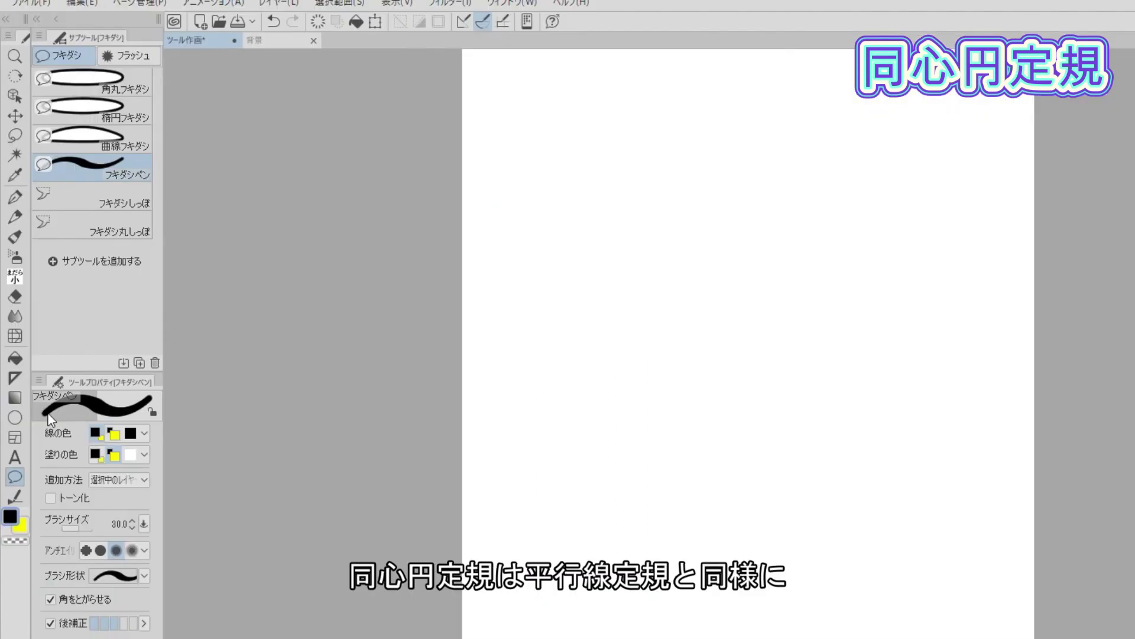
Step: Create a concentric circle special ruler near the page's upper middle and straighten its axis to vertical
{"action": "left_click", "coordinate": [13, 378]}
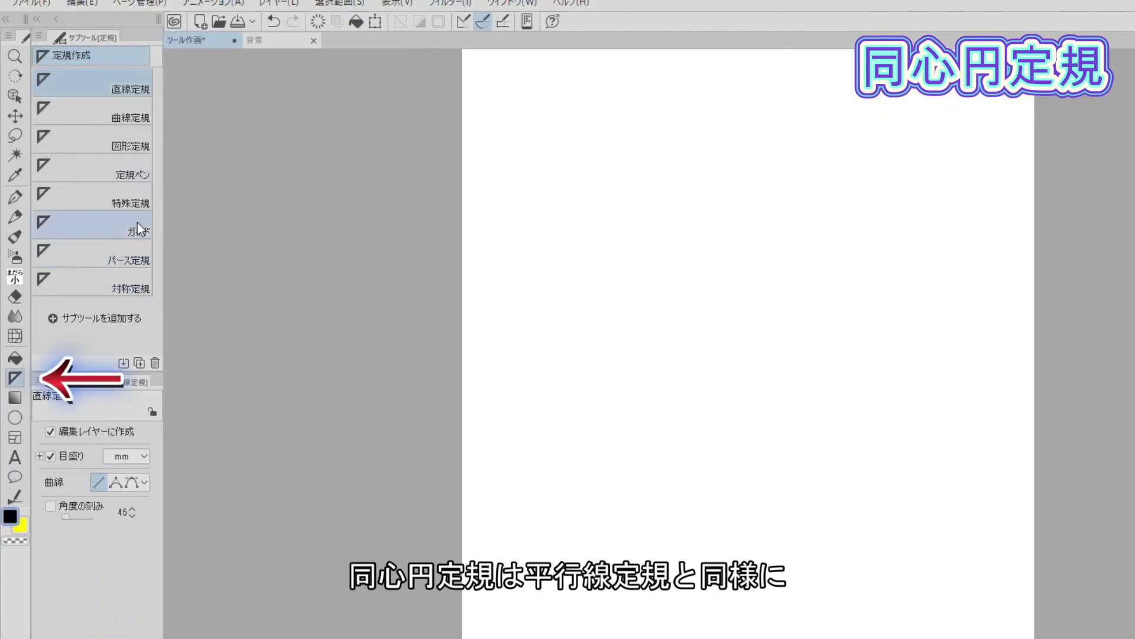
{"action": "left_click", "coordinate": [133, 203]}
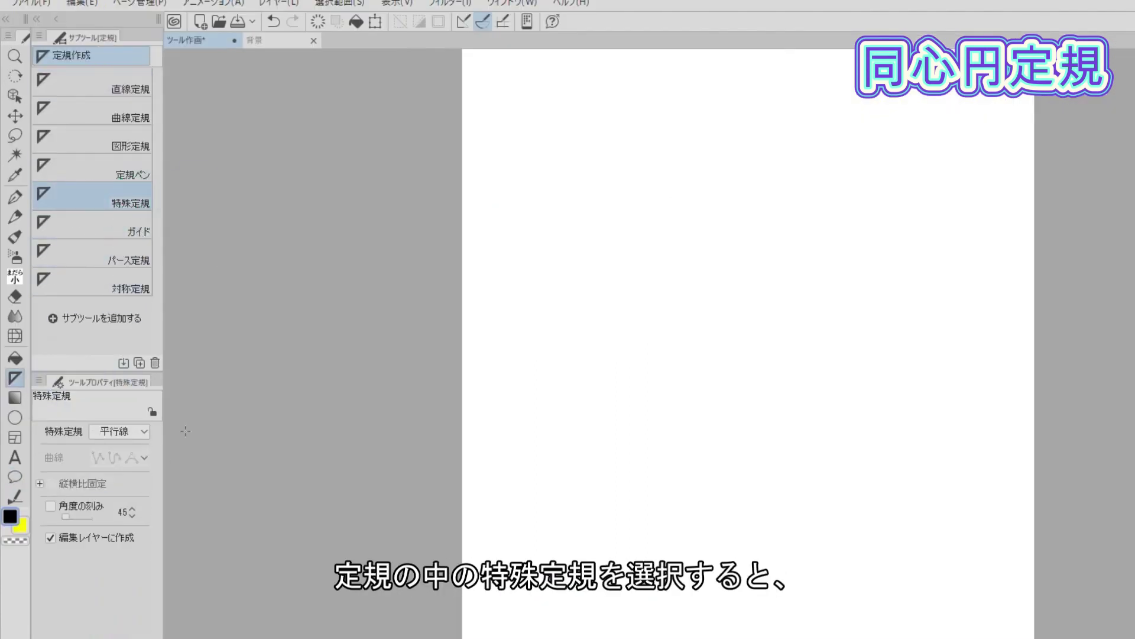
{"action": "left_click", "coordinate": [140, 432]}
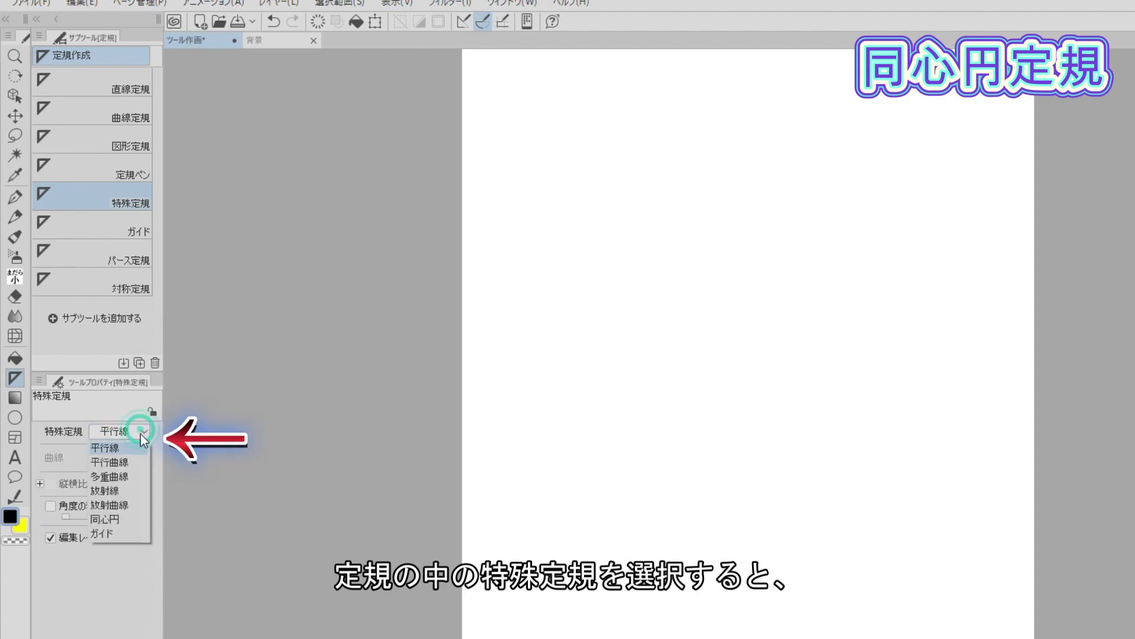
{"action": "left_click", "coordinate": [130, 519]}
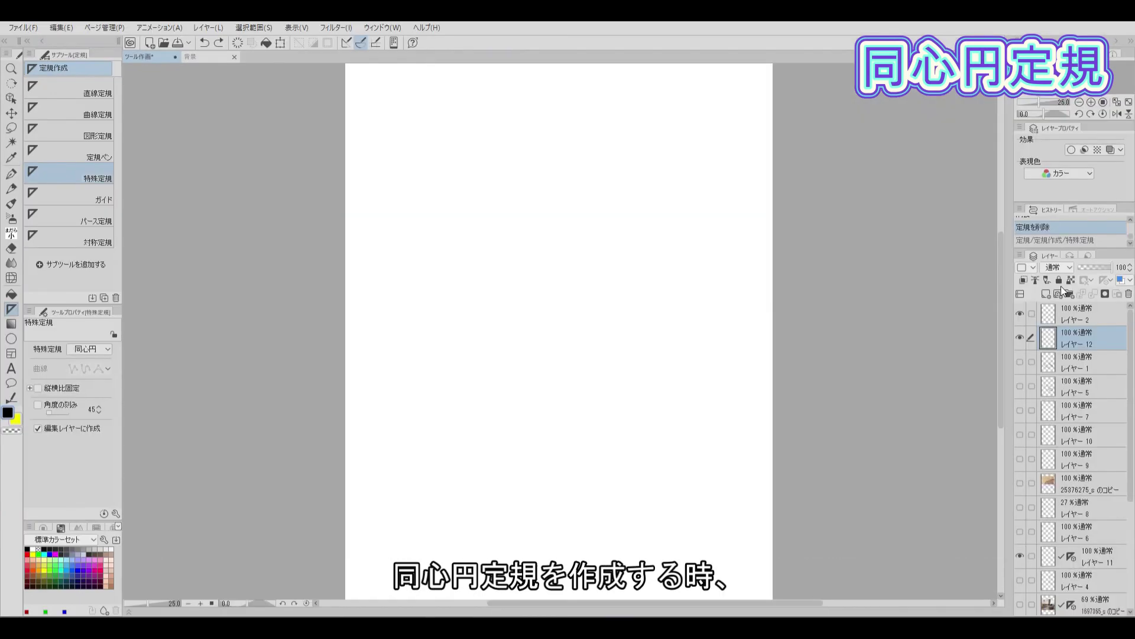
{"action": "left_click_drag", "start_coordinate": [539, 236], "coordinate": [654, 326]}
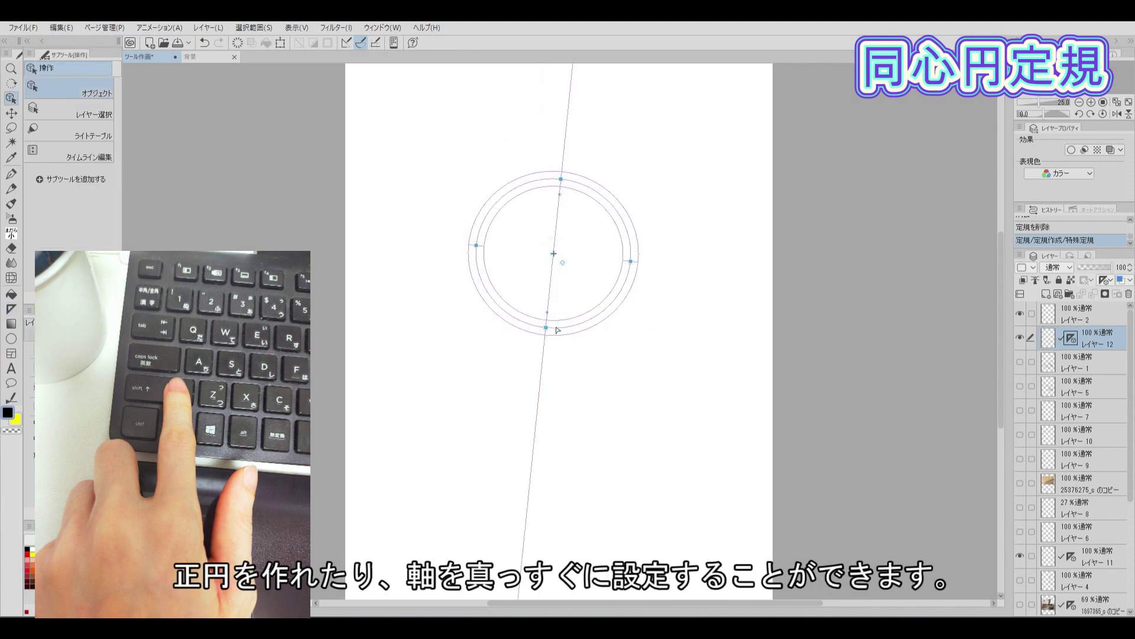
{"action": "left_click_drag", "start_coordinate": [548, 316], "coordinate": [552, 315]}
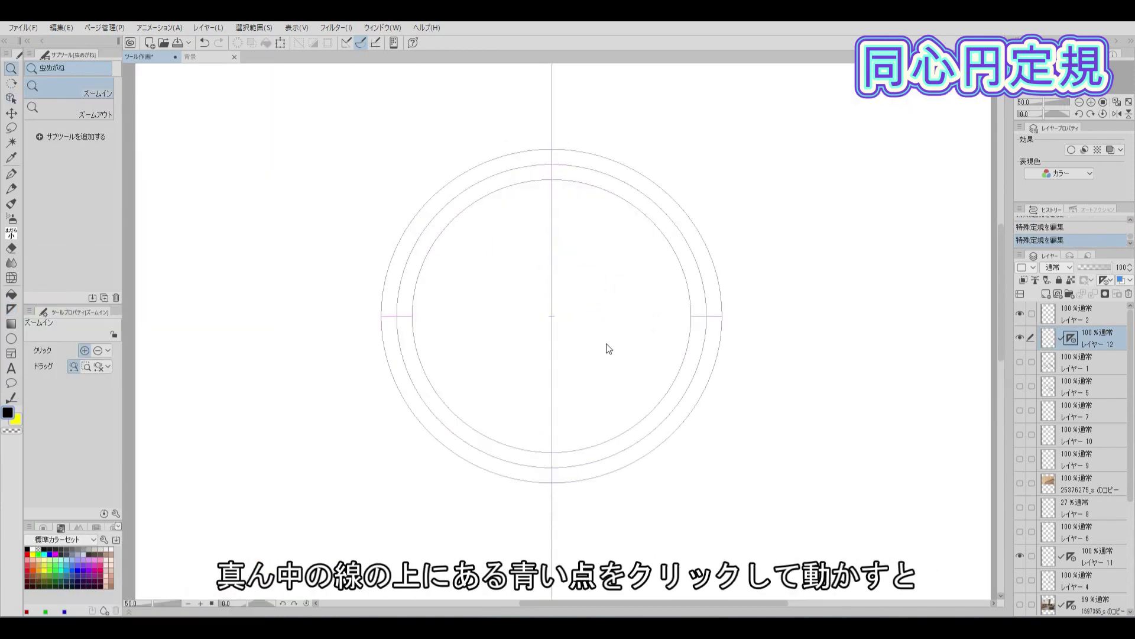
Step: Reshape and enlarge the concentric circle ruler with its axis handles, rotate its axis, and move the whole ruler by its centre
{"action": "left_click_drag", "start_coordinate": [551, 164], "coordinate": [551, 171]}
{"action": "left_click_drag", "start_coordinate": [396, 317], "coordinate": [357, 319]}
{"action": "left_click_drag", "start_coordinate": [552, 171], "coordinate": [552, 129]}
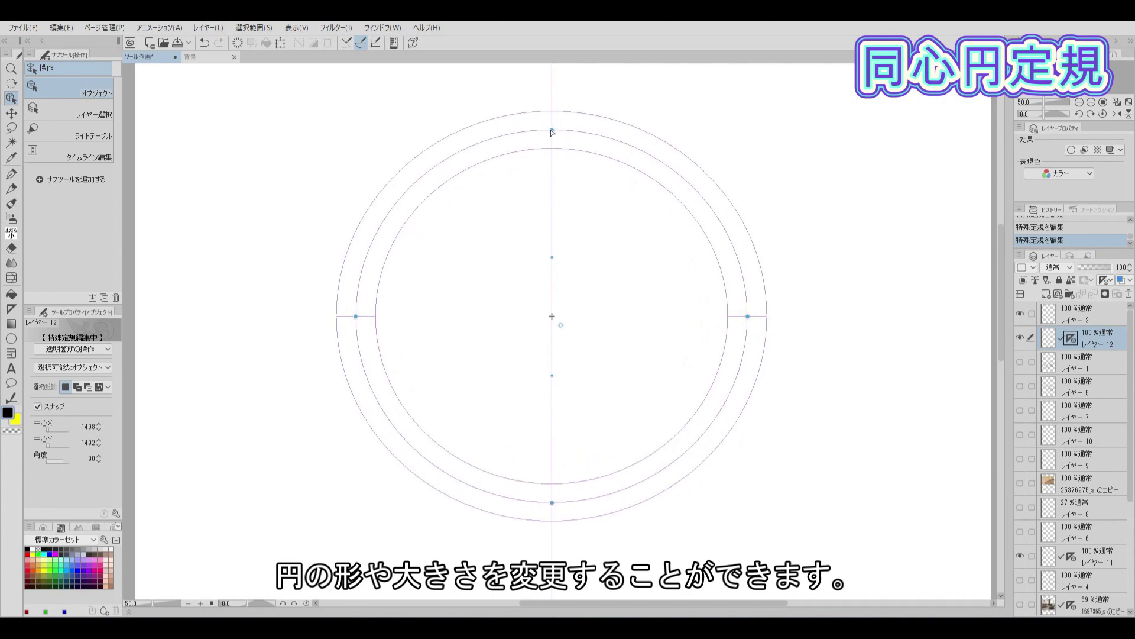
{"action": "left_click_drag", "start_coordinate": [552, 258], "coordinate": [578, 387]}
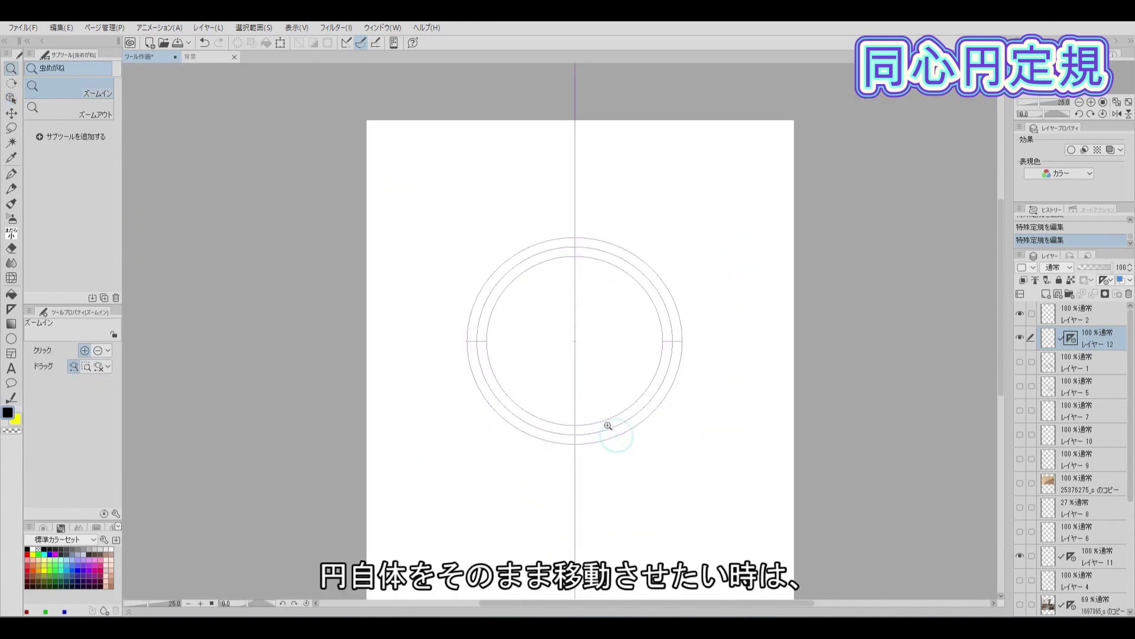
{"action": "left_click_drag", "start_coordinate": [576, 343], "coordinate": [680, 304]}
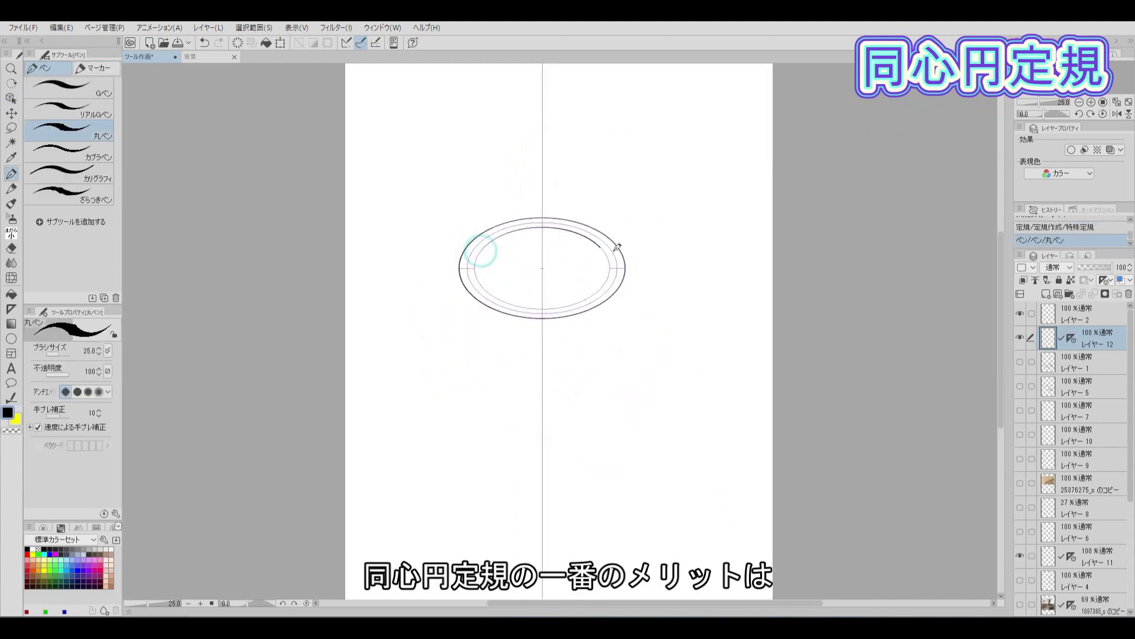
Step: Finish an inner pen stroke along the elliptical ruler, and draw three closed ellipses beside the circular ruler, the last at brush size 20
{"action": "left_click_drag", "start_coordinate": [617, 247], "coordinate": [594, 229]}
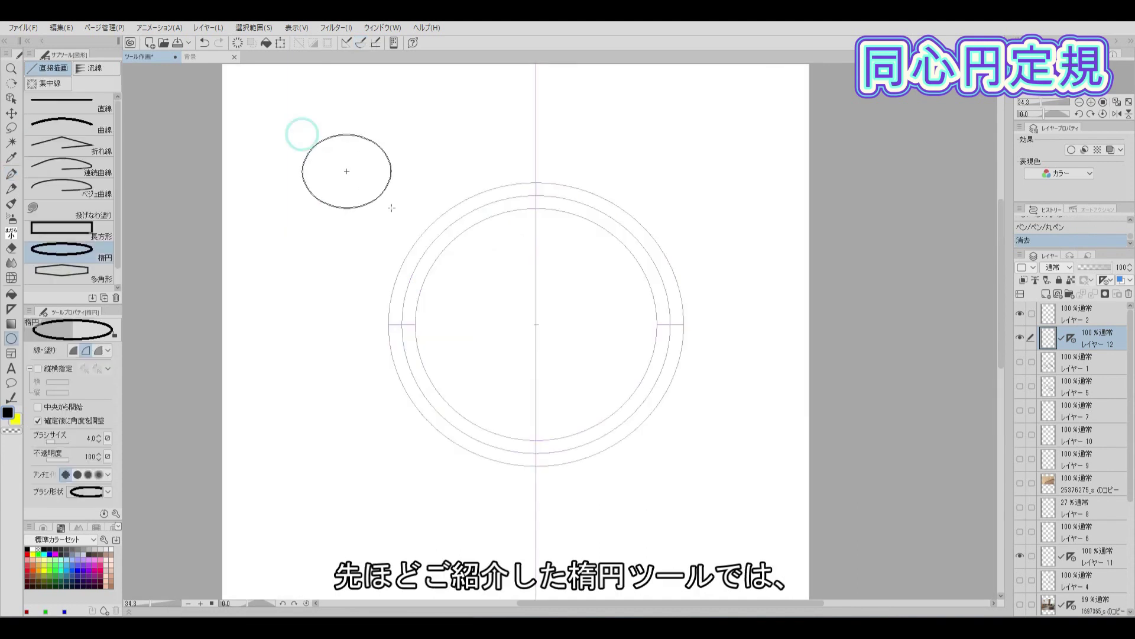
{"action": "left_click", "coordinate": [391, 210]}
{"action": "left_click_drag", "start_coordinate": [264, 232], "coordinate": [355, 291]}
{"action": "left_click", "coordinate": [356, 291]}
{"action": "left_click_drag", "start_coordinate": [405, 97], "coordinate": [490, 155]}
{"action": "left_click", "coordinate": [490, 156]}
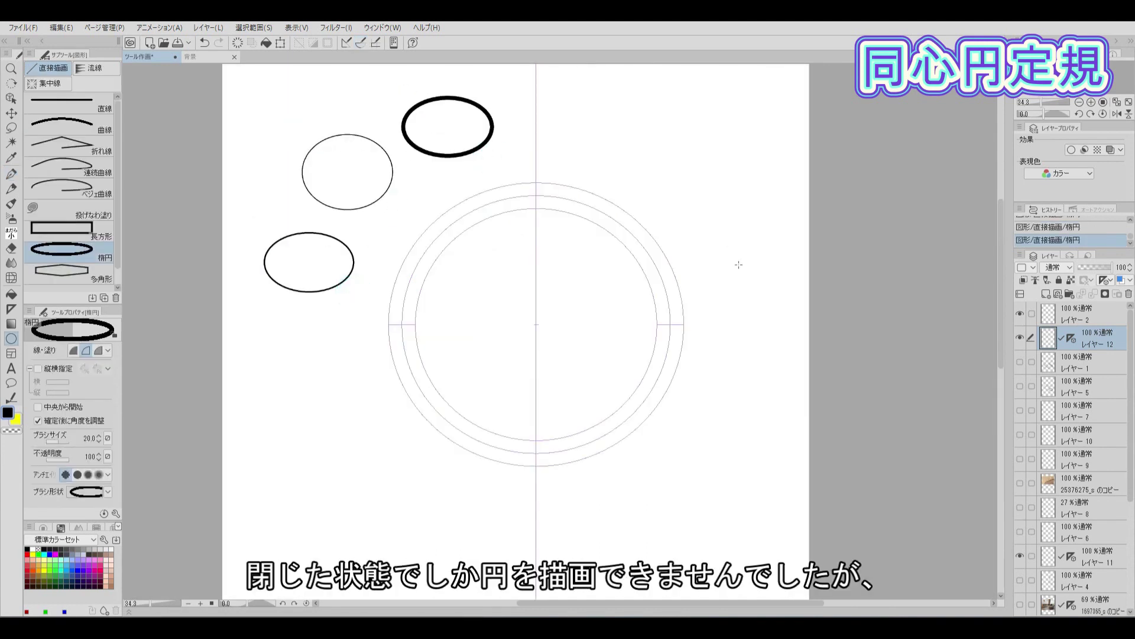
Step: Draw several open arcs around the centre with the pen, snapped to the concentric circle ruler
{"action": "key", "text": "p"}
{"action": "left_click_drag", "start_coordinate": [413, 228], "coordinate": [723, 310]}
{"action": "left_click_drag", "start_coordinate": [400, 359], "coordinate": [439, 195]}
{"action": "left_click_drag", "start_coordinate": [609, 161], "coordinate": [559, 540]}
{"action": "mouse_move", "coordinate": [455, 260]}
{"action": "left_mouse_down"}
{"action": "mouse_move", "coordinate": [654, 321]}
{"action": "mouse_move", "coordinate": [433, 305]}
{"action": "left_mouse_up"}
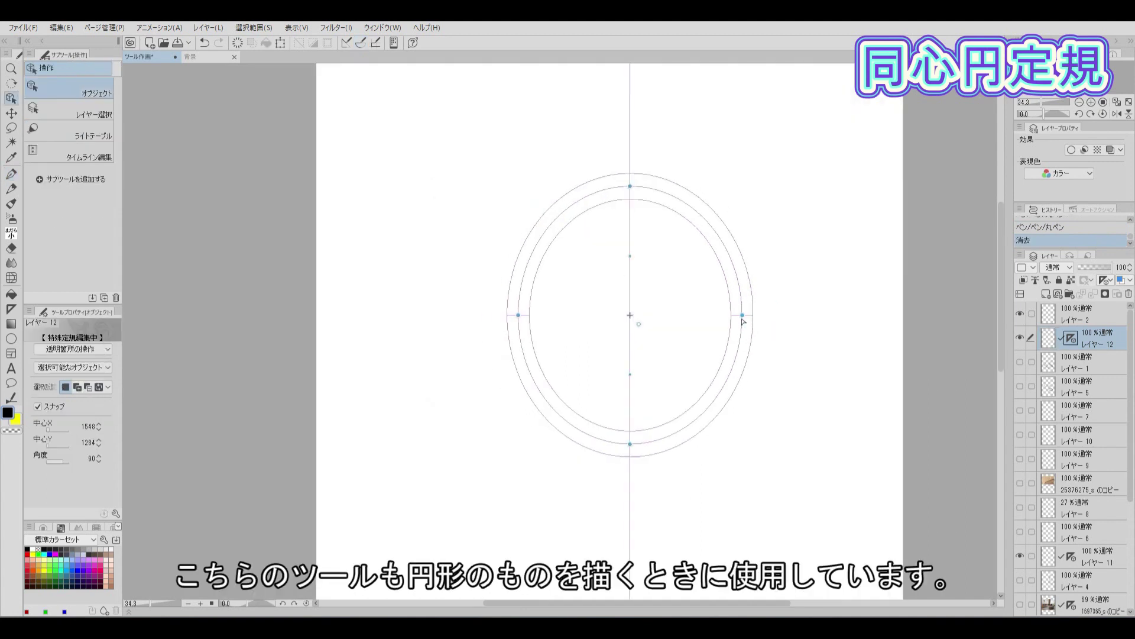
Step: Ink the wall clock's outer rim as two offset ellipses, adjusting the concentric circle ruler between the strokes
{"action": "key", "text": "p"}
{"action": "mouse_move", "coordinate": [548, 211]}
{"action": "left_mouse_down"}
{"action": "mouse_move", "coordinate": [653, 157]}
{"action": "mouse_move", "coordinate": [563, 236]}
{"action": "left_mouse_up"}
{"action": "key", "text": "o"}
{"action": "left_click_drag", "start_coordinate": [732, 380], "coordinate": [728, 331]}
{"action": "key", "text": "p"}
{"action": "left_click_drag", "start_coordinate": [632, 455], "coordinate": [742, 250]}
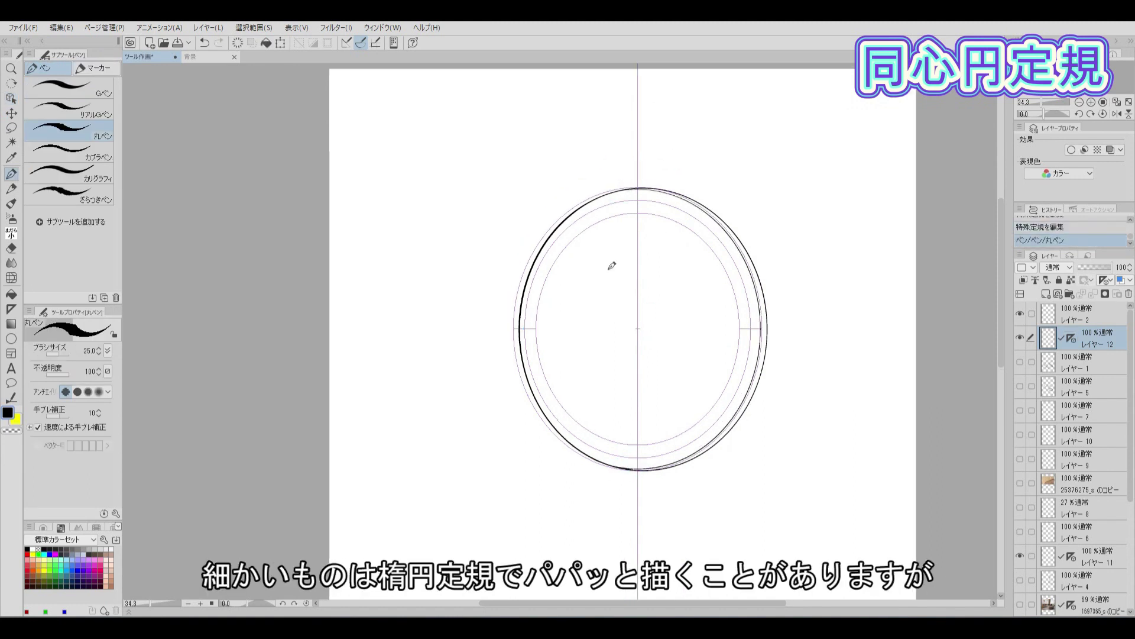
Step: Readjust the concentric circle ruler's width and ink the clock's inner rim ellipses
{"action": "key", "text": "o"}
{"action": "left_click_drag", "start_coordinate": [738, 329], "coordinate": [751, 329]}
{"action": "key", "text": "p"}
{"action": "key", "text": "o"}
{"action": "key", "text": "p"}
{"action": "left_click_drag", "start_coordinate": [616, 190], "coordinate": [621, 437]}
Step: Fill the gaps between the clock's rim lines with black and speckle the upper part of its thick outer edge
{"action": "key", "text": "g"}
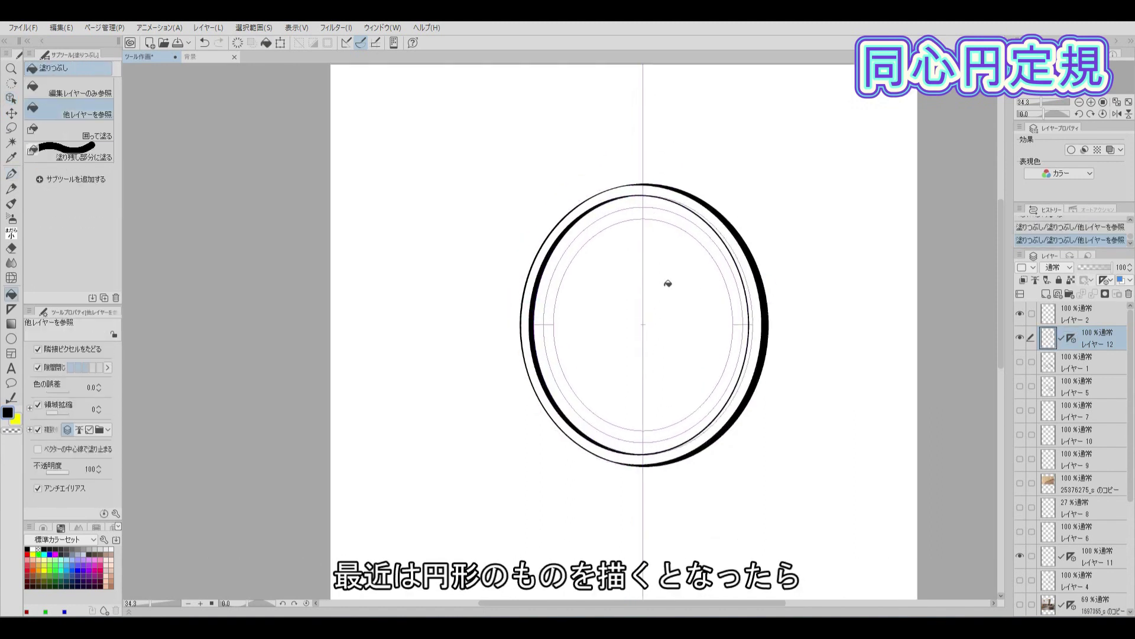
{"action": "key", "text": "b"}
{"action": "mouse_move", "coordinate": [710, 462]}
{"action": "left_mouse_down"}
{"action": "mouse_move", "coordinate": [763, 355]}
{"action": "mouse_move", "coordinate": [766, 195]}
{"action": "left_mouse_up"}
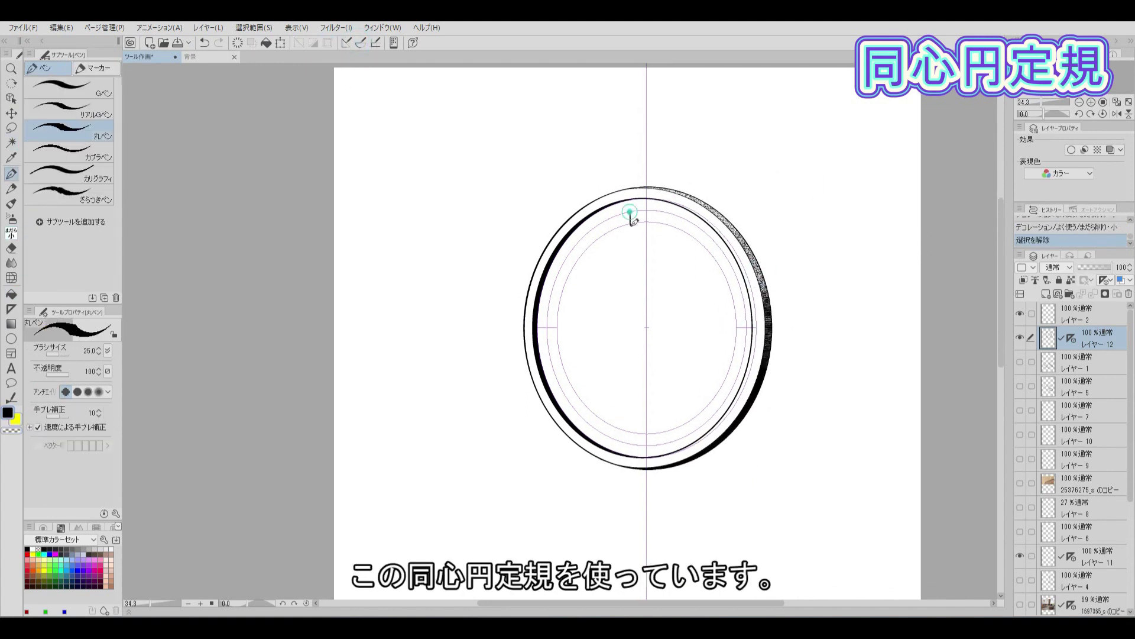
Step: Handwrite the numerals 1 to 12 on the clock face and draw the clock hands from the centre
{"action": "left_click_drag", "start_coordinate": [714, 383], "coordinate": [722, 395]}
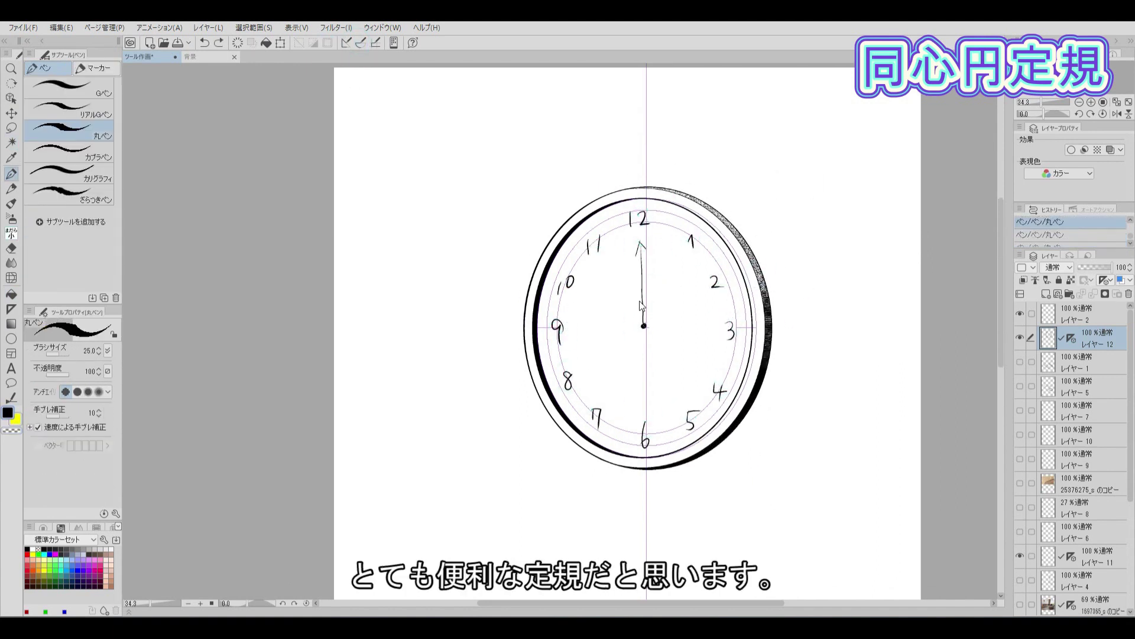
{"action": "left_click_drag", "start_coordinate": [645, 324], "coordinate": [667, 285]}
{"action": "key", "text": "/"}
{"action": "left_click", "coordinate": [790, 323], "text": "alt"}
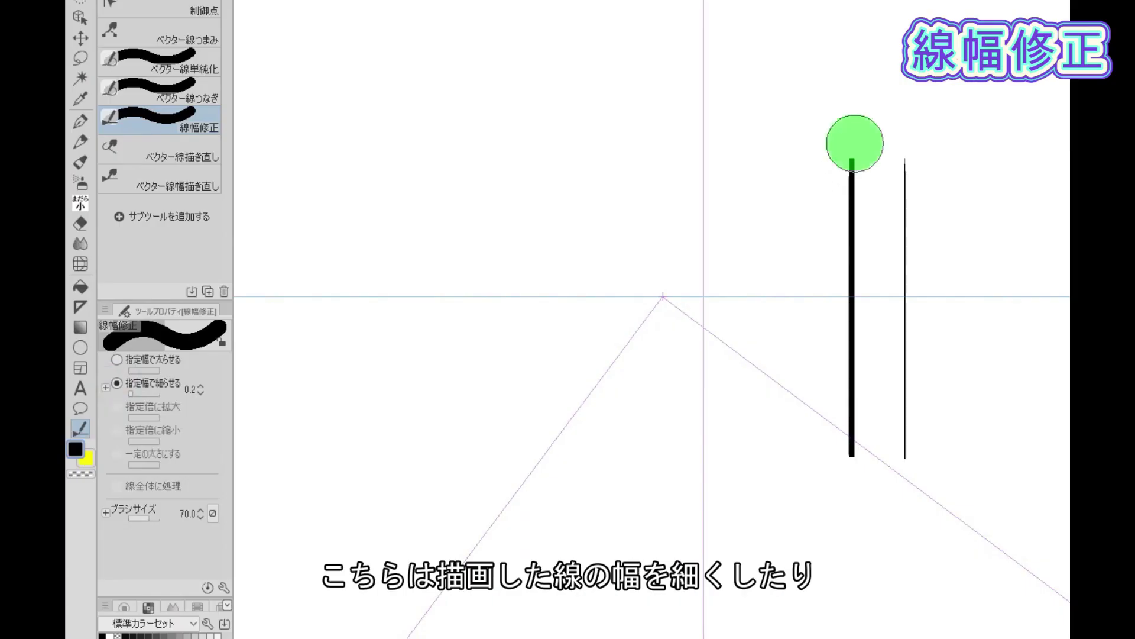
Step: Thin the thick vertical vector line by 0.2 with line width correction, and thicken it again at brush size 70
{"action": "mouse_move", "coordinate": [851, 140]}
{"action": "left_mouse_down"}
{"action": "mouse_move", "coordinate": [860, 379]}
{"action": "mouse_move", "coordinate": [843, 154]}
{"action": "mouse_move", "coordinate": [853, 481]}
{"action": "left_mouse_up"}
{"action": "mouse_move", "coordinate": [849, 118]}
{"action": "left_mouse_down"}
{"action": "mouse_move", "coordinate": [849, 362]}
{"action": "mouse_move", "coordinate": [849, 172]}
{"action": "left_mouse_up"}
{"action": "left_click", "coordinate": [199, 361]}
{"action": "mouse_move", "coordinate": [851, 122]}
{"action": "left_mouse_down"}
{"action": "mouse_move", "coordinate": [864, 335]}
{"action": "mouse_move", "coordinate": [843, 375]}
{"action": "mouse_move", "coordinate": [851, 502]}
{"action": "mouse_move", "coordinate": [854, 430]}
{"action": "left_mouse_up"}
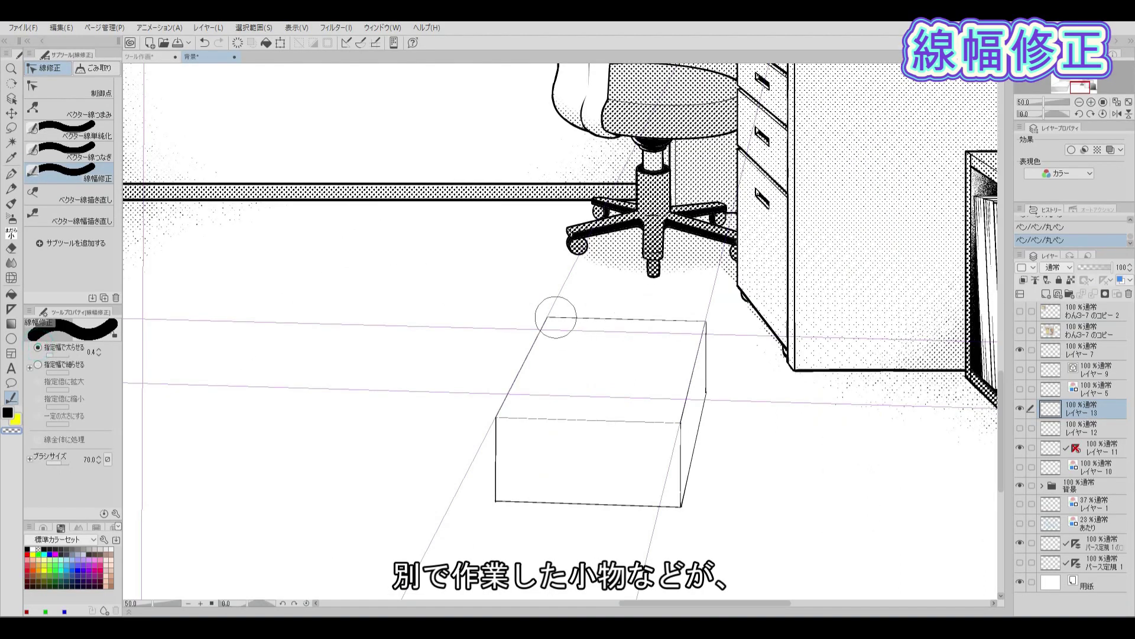
Step: Thicken the outlines of the box on the room floor by 0.4 with line width correction at brush size 70
{"action": "mouse_move", "coordinate": [555, 317]}
{"action": "left_mouse_down"}
{"action": "mouse_move", "coordinate": [706, 331]}
{"action": "mouse_move", "coordinate": [685, 458]}
{"action": "mouse_move", "coordinate": [491, 450]}
{"action": "mouse_move", "coordinate": [673, 410]}
{"action": "mouse_move", "coordinate": [550, 331]}
{"action": "mouse_move", "coordinate": [525, 337]}
{"action": "mouse_move", "coordinate": [654, 349]}
{"action": "mouse_move", "coordinate": [710, 467]}
{"action": "mouse_move", "coordinate": [707, 504]}
{"action": "left_mouse_up"}
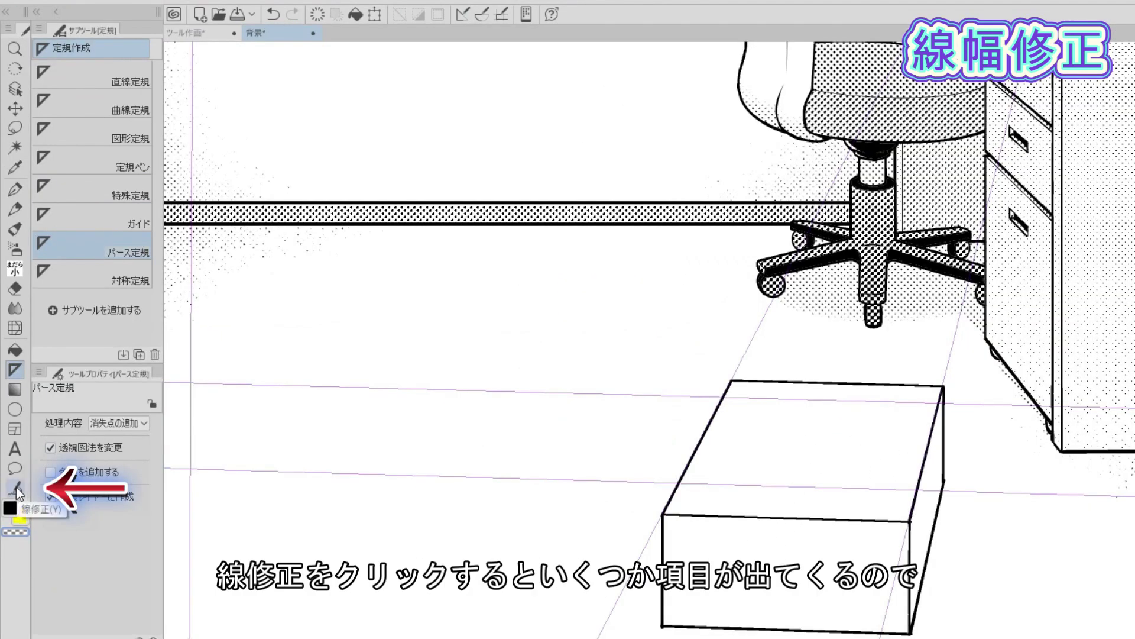
Step: Using line width correction at brush size 170, thicken the vertical line beside the box by 1.1, and thin it along its length
{"action": "left_click", "coordinate": [15, 488]}
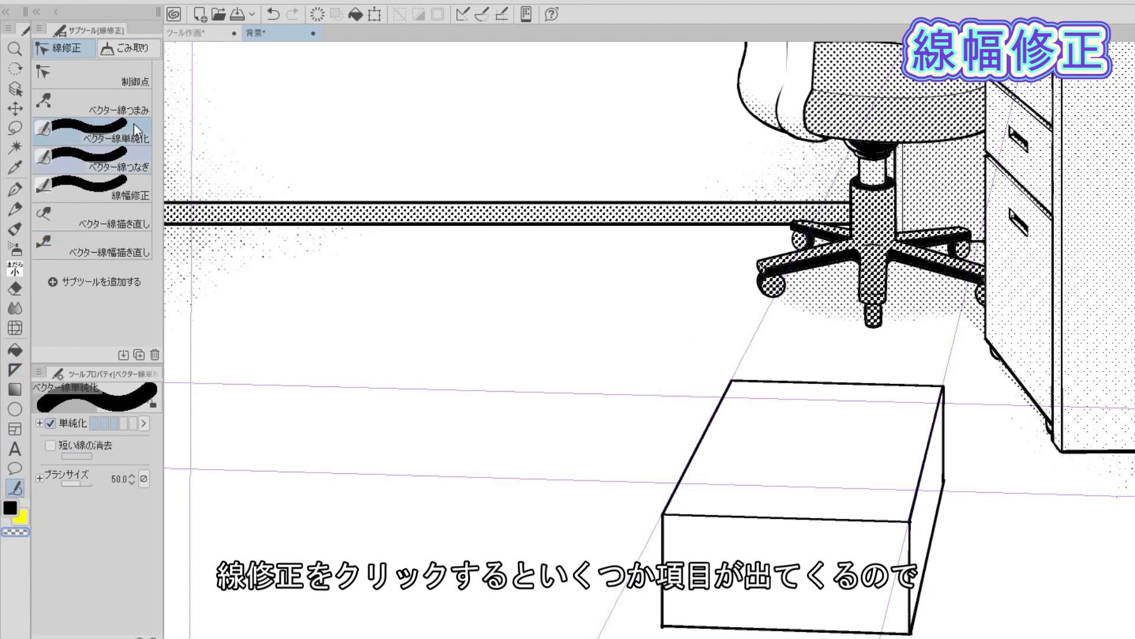
{"action": "left_click", "coordinate": [136, 193]}
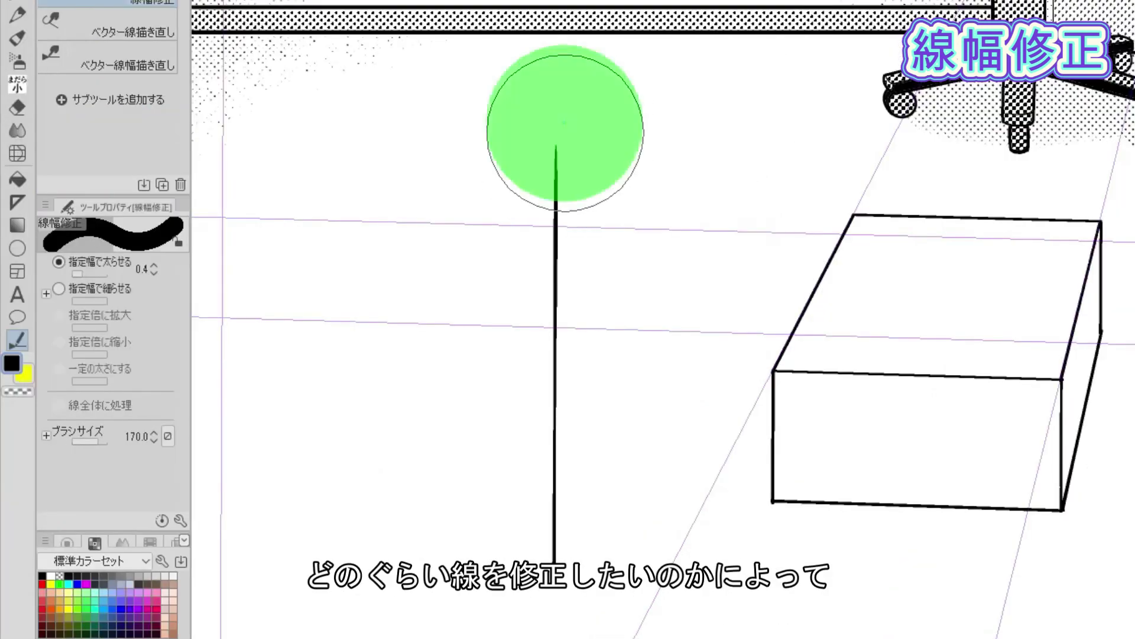
{"action": "left_click_drag", "start_coordinate": [553, 112], "coordinate": [557, 161]}
{"action": "left_click", "coordinate": [153, 266]}
{"action": "left_click_drag", "start_coordinate": [570, 89], "coordinate": [545, 570]}
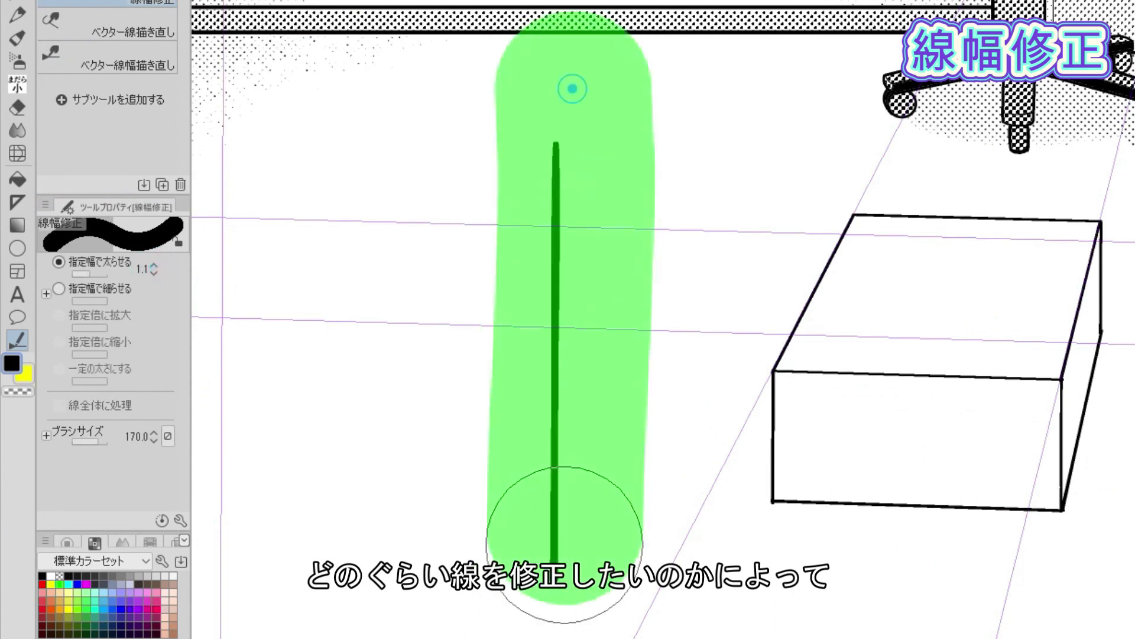
{"action": "left_click", "coordinate": [58, 289]}
{"action": "left_click_drag", "start_coordinate": [540, 118], "coordinate": [545, 567]}
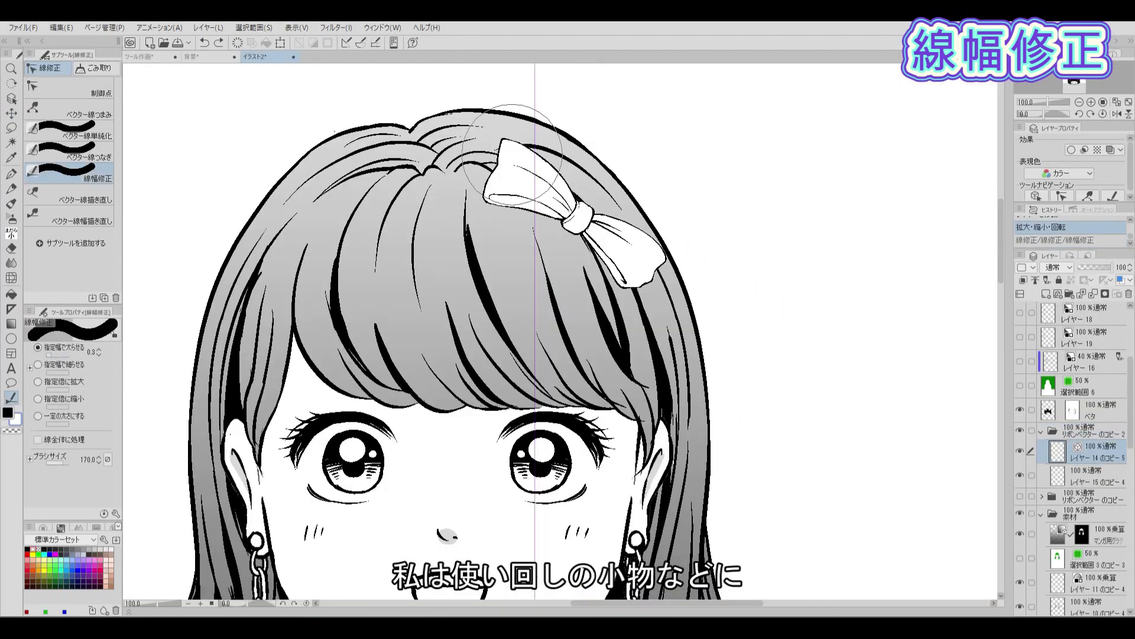
Step: Thicken the outlines of the girl's hair ribbon using line width correction at brush size 170
{"action": "mouse_move", "coordinate": [512, 155]}
{"action": "left_mouse_down"}
{"action": "mouse_move", "coordinate": [538, 188]}
{"action": "mouse_move", "coordinate": [639, 263]}
{"action": "left_mouse_up"}
{"action": "left_click_drag", "start_coordinate": [485, 168], "coordinate": [509, 178]}
{"action": "left_click_drag", "start_coordinate": [575, 235], "coordinate": [575, 236]}
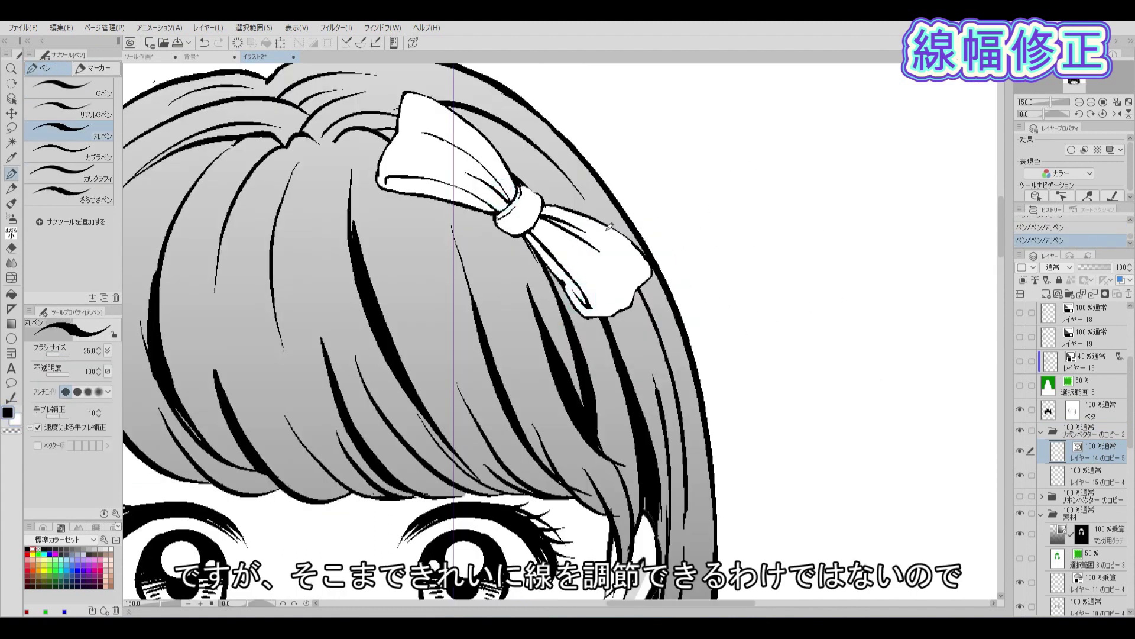
Step: Redraw the noticeable outline at the hair ribbon's lower end with the round pen
{"action": "mouse_move", "coordinate": [584, 315]}
{"action": "left_mouse_down"}
{"action": "mouse_move", "coordinate": [624, 304]}
{"action": "mouse_move", "coordinate": [617, 312]}
{"action": "mouse_move", "coordinate": [631, 293]}
{"action": "left_mouse_up"}
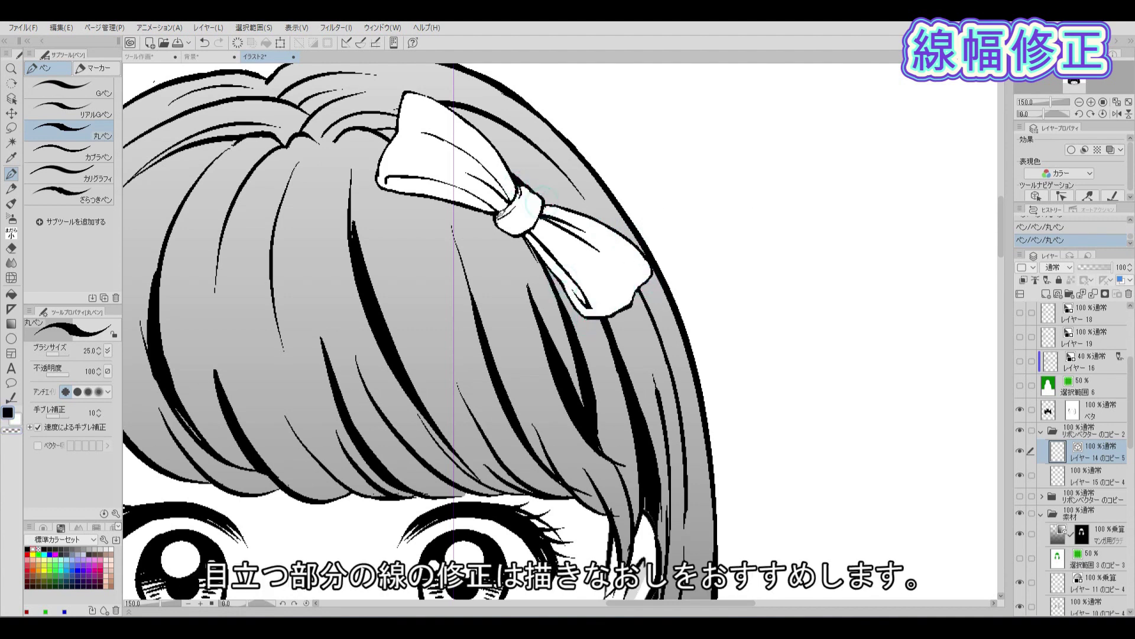
{"action": "left_click", "coordinate": [659, 301], "text": "alt"}
{"action": "left_click", "coordinate": [659, 301], "text": "alt"}
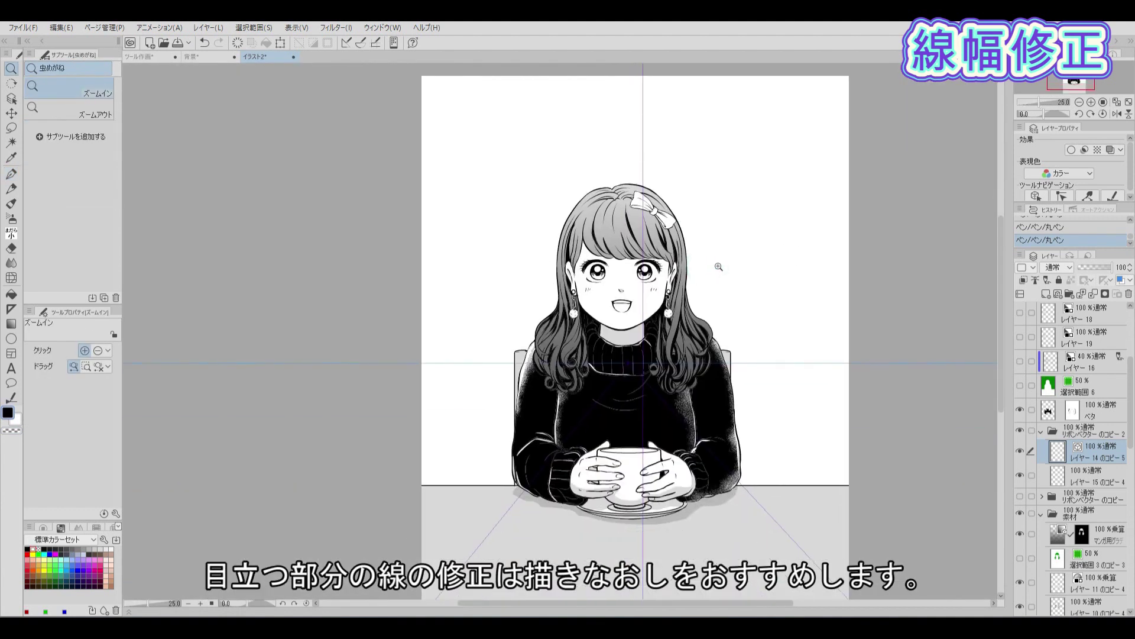